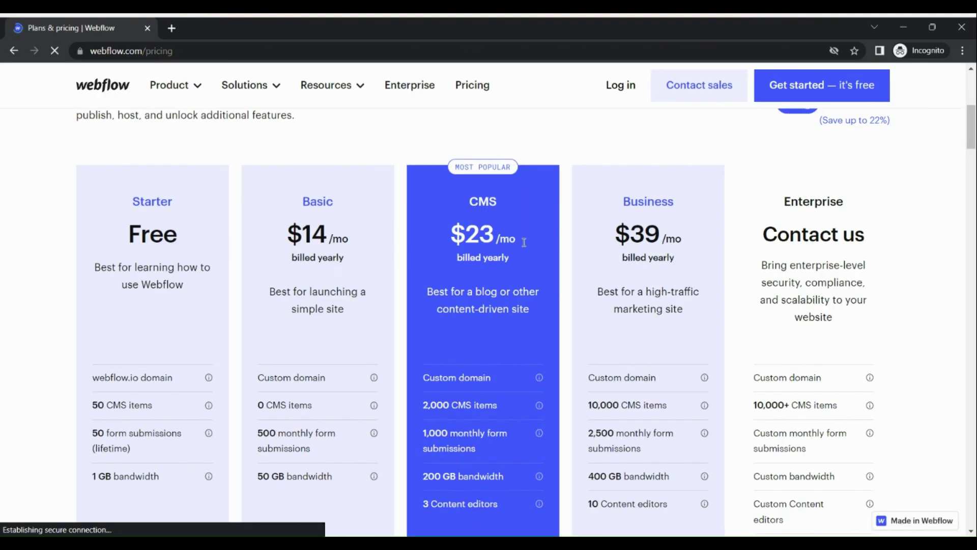
Examine the prices and included features of the Starter, Basic, CMS, Business and Enterprise site plans
scroll(111, 329, down, 2)
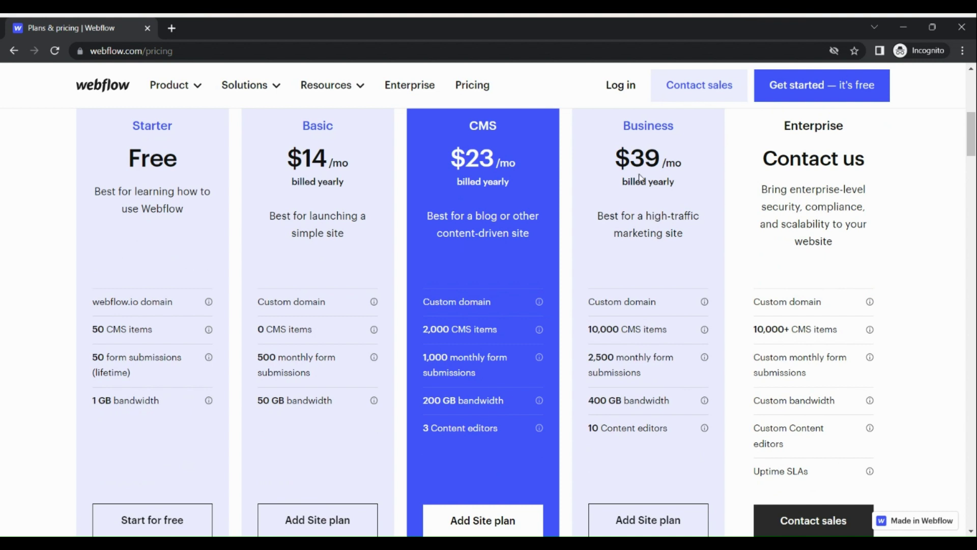
scroll(641, 177, down, 1)
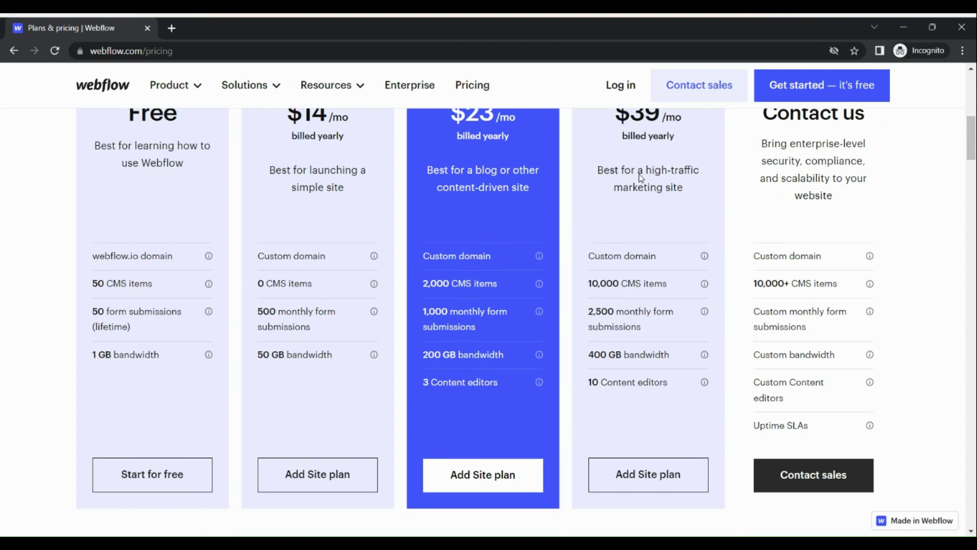
scroll(857, 207, up, 1)
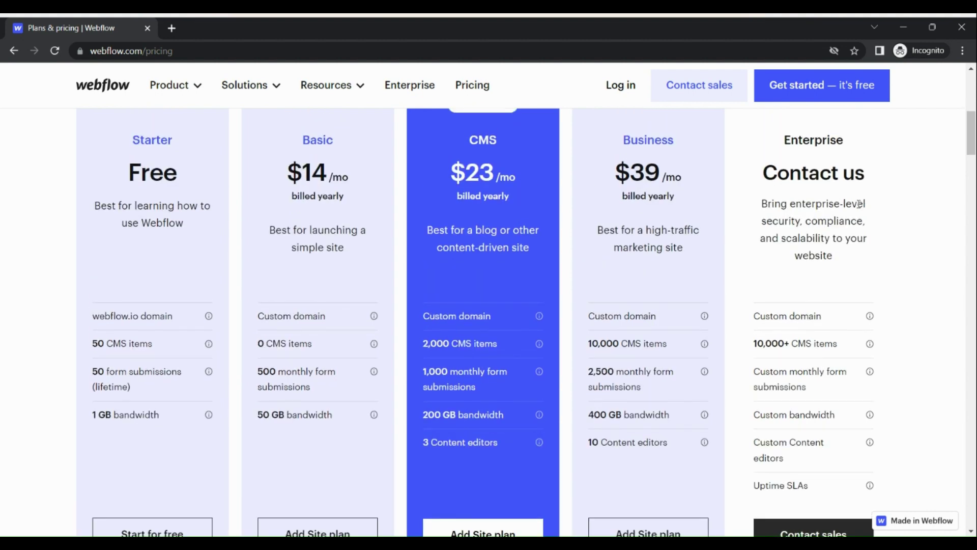
scroll(859, 204, down, 2)
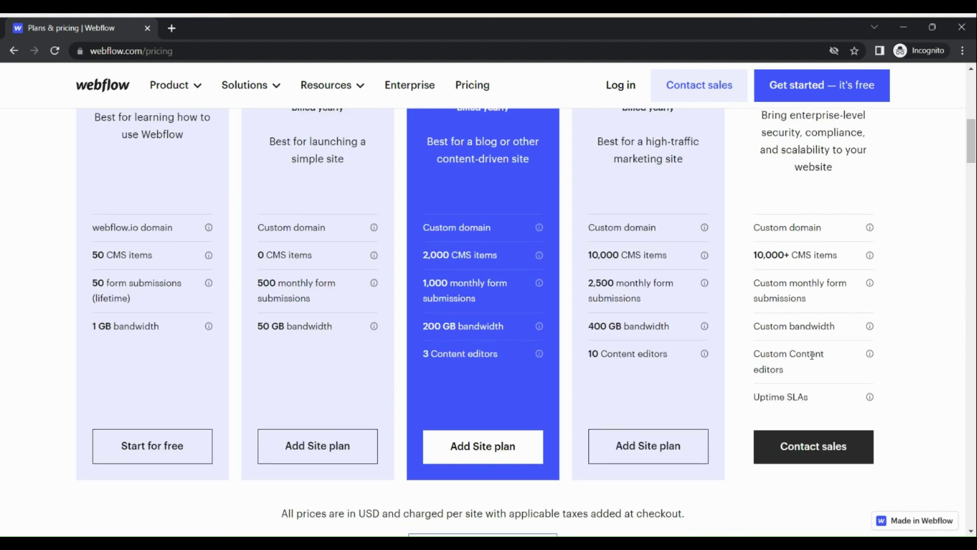
scroll(812, 355, down, 3)
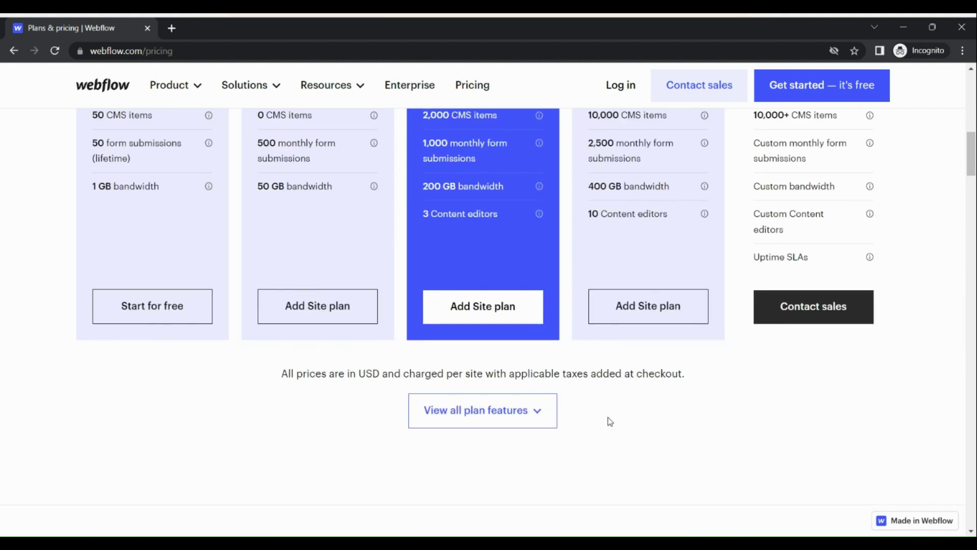
scroll(610, 422, up, 9)
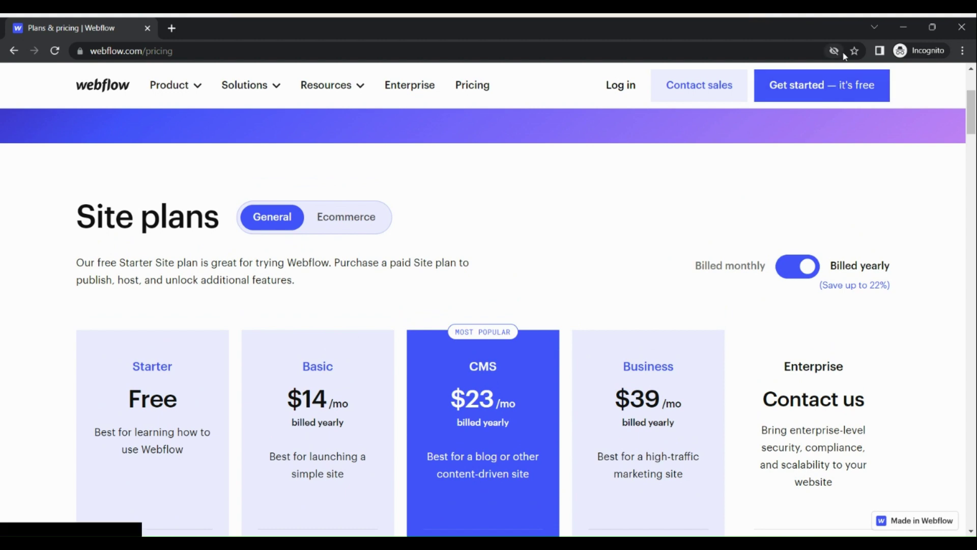
Open the sign-up page for a free Webflow account from the pricing page
click(825, 95)
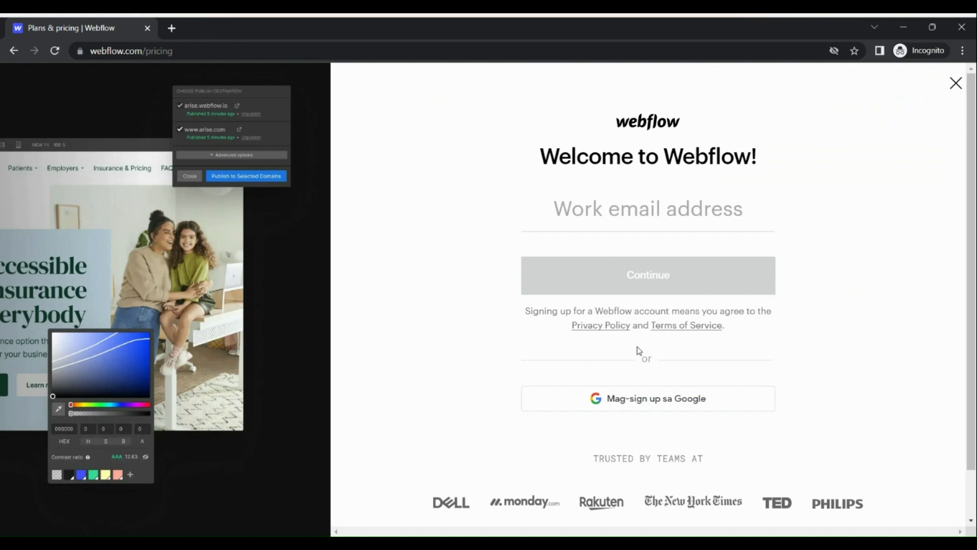
scroll(639, 350, down, 1)
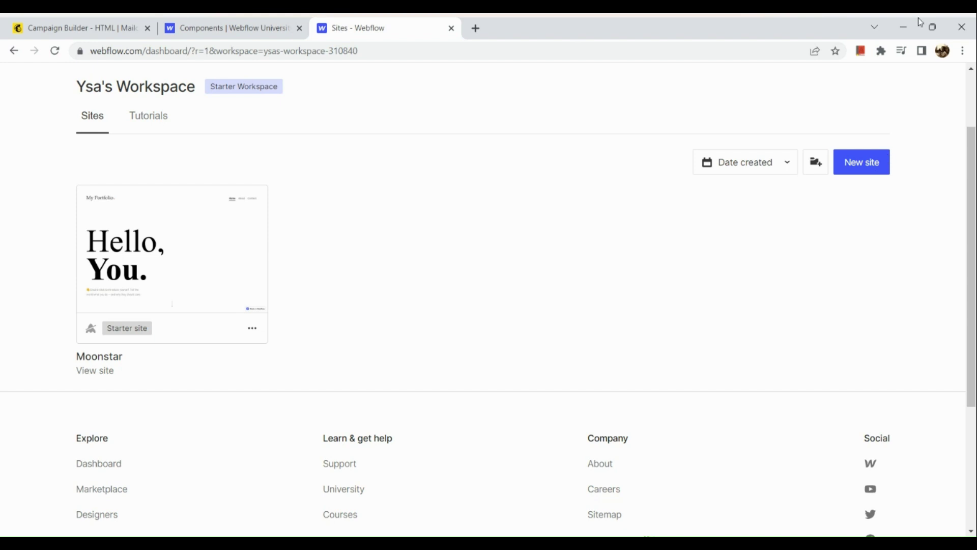
Start creating a new site from the workspace dashboard, keeping the current workspace selected
click(875, 173)
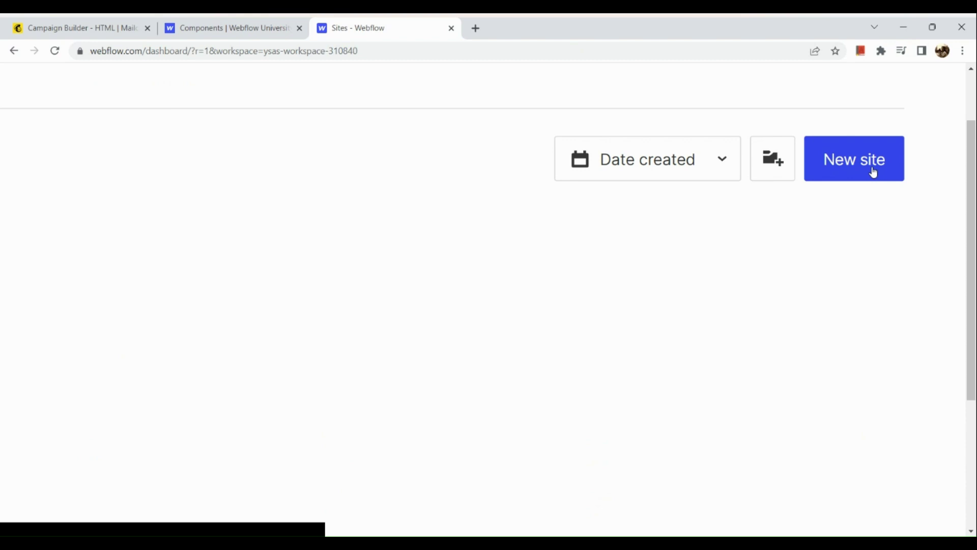
click(873, 170)
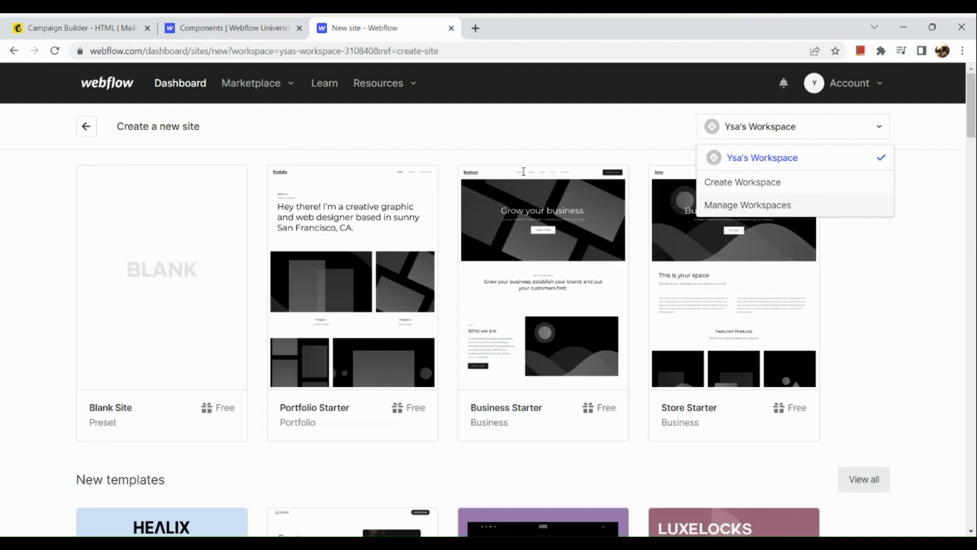
click(534, 128)
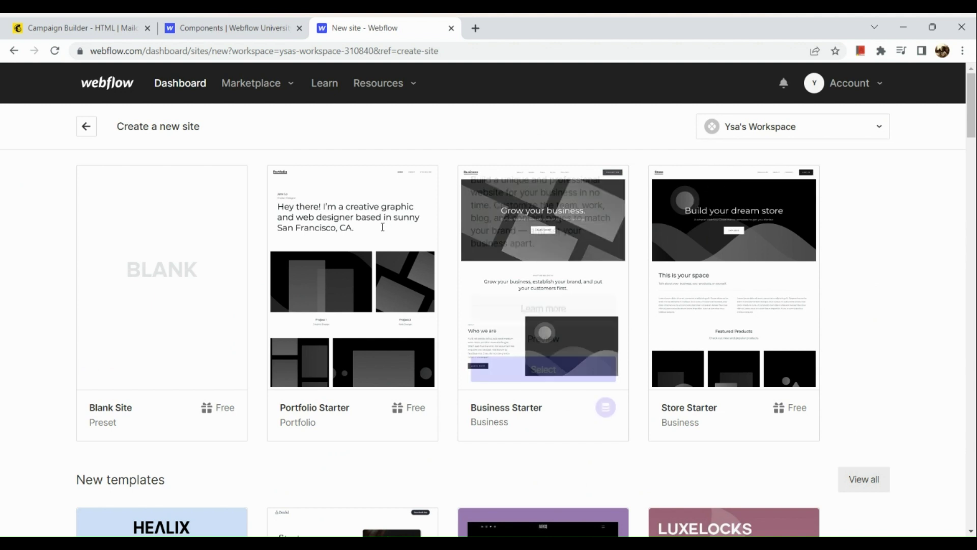
Browse the site templates from the free starters through the free, ecommerce, agency, restaurant, landing page and UI Kit categories to the popular tags
mouse_move(347, 341)
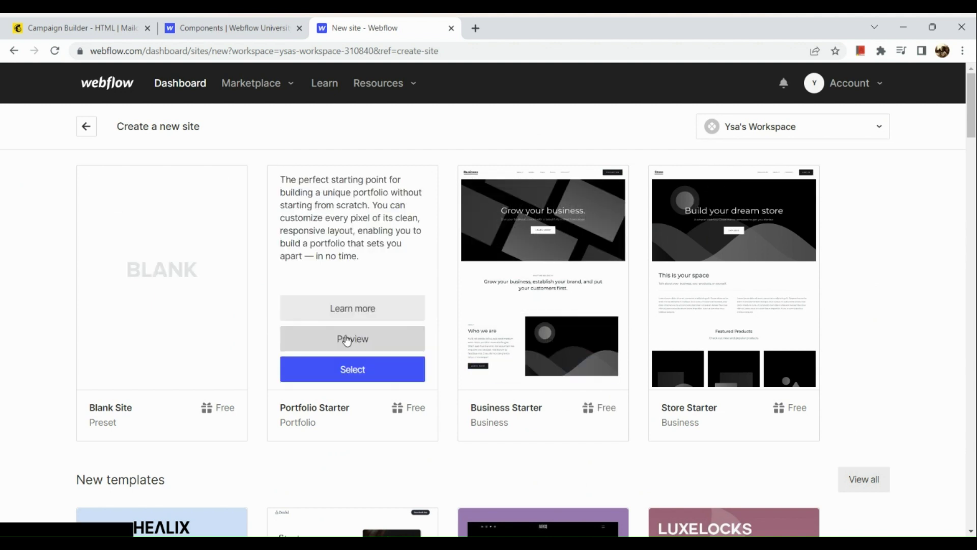
mouse_move(701, 321)
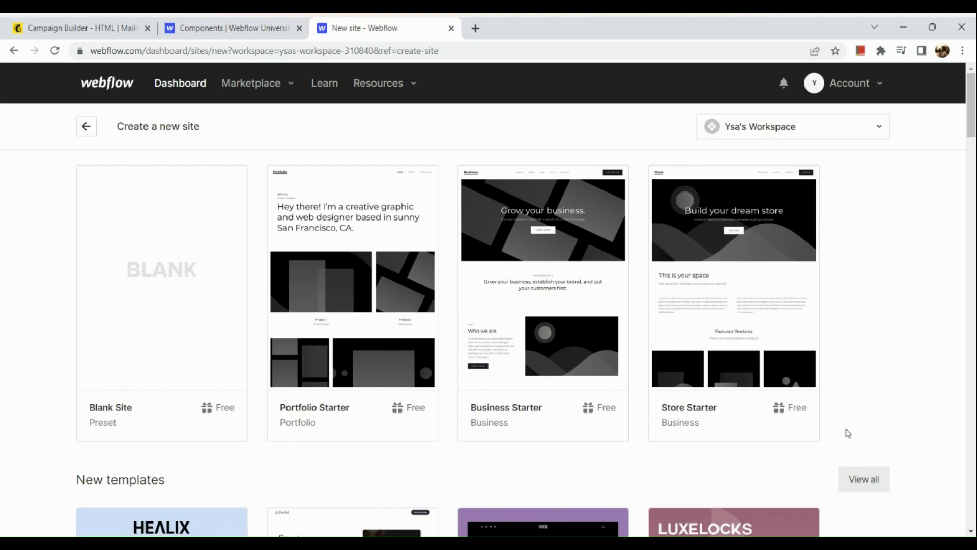
scroll(847, 434, down, 5)
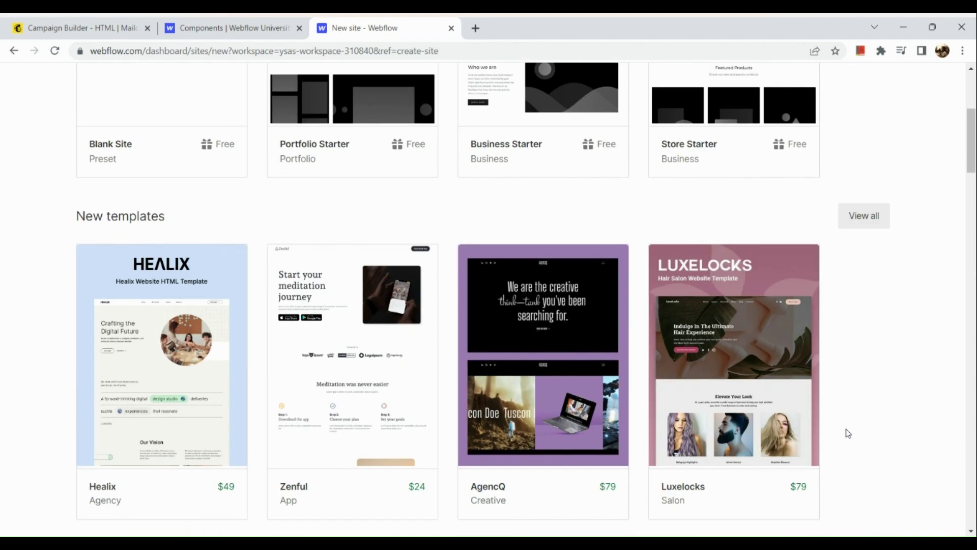
scroll(847, 433, down, 2)
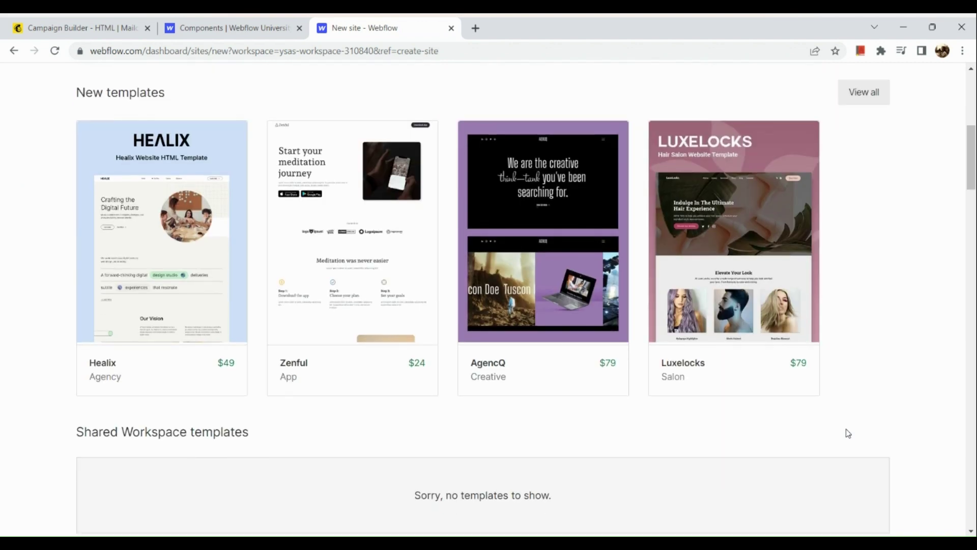
scroll(848, 433, down, 6)
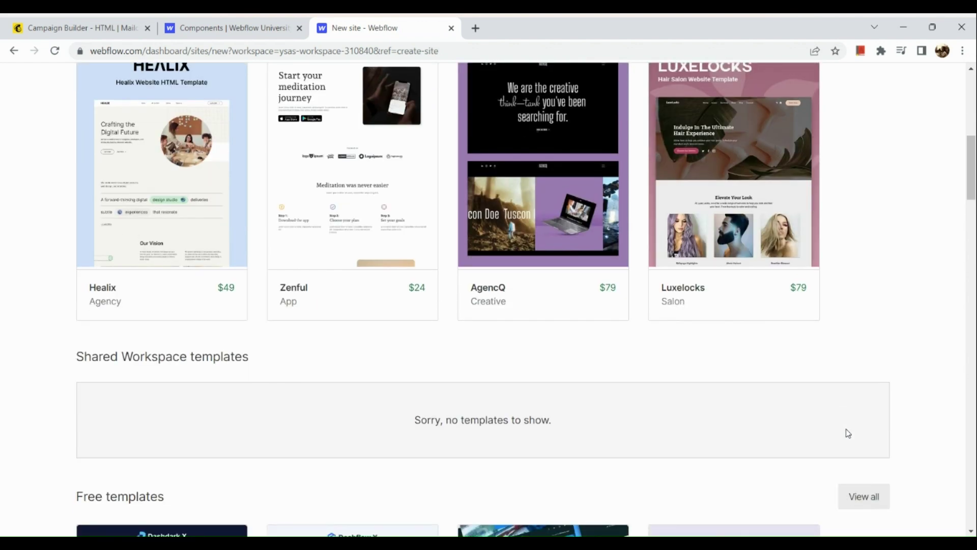
scroll(847, 433, down, 4)
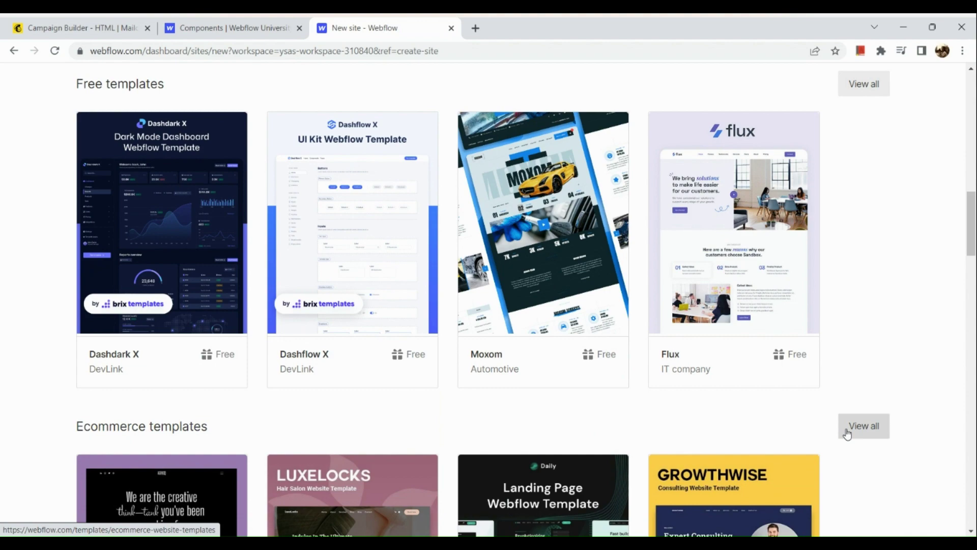
scroll(847, 433, down, 9)
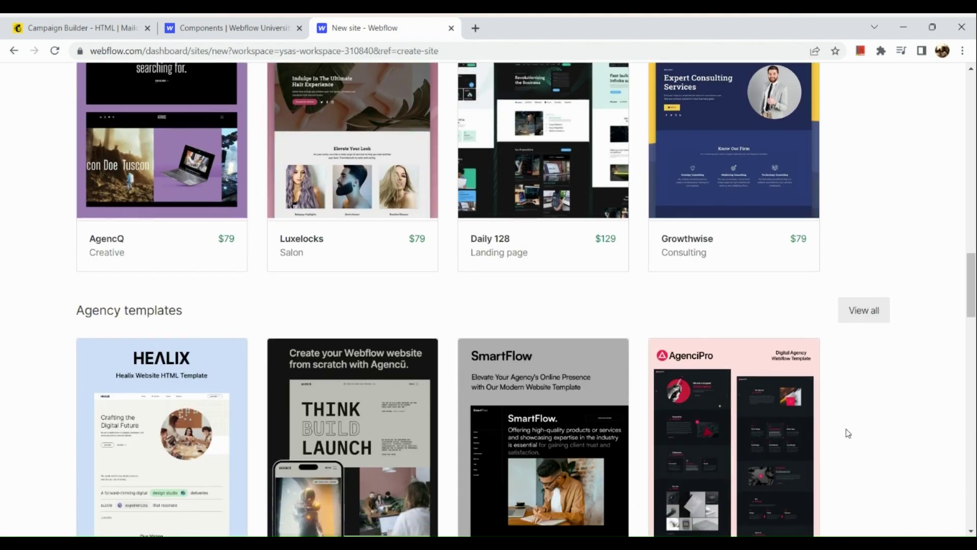
scroll(848, 433, down, 11)
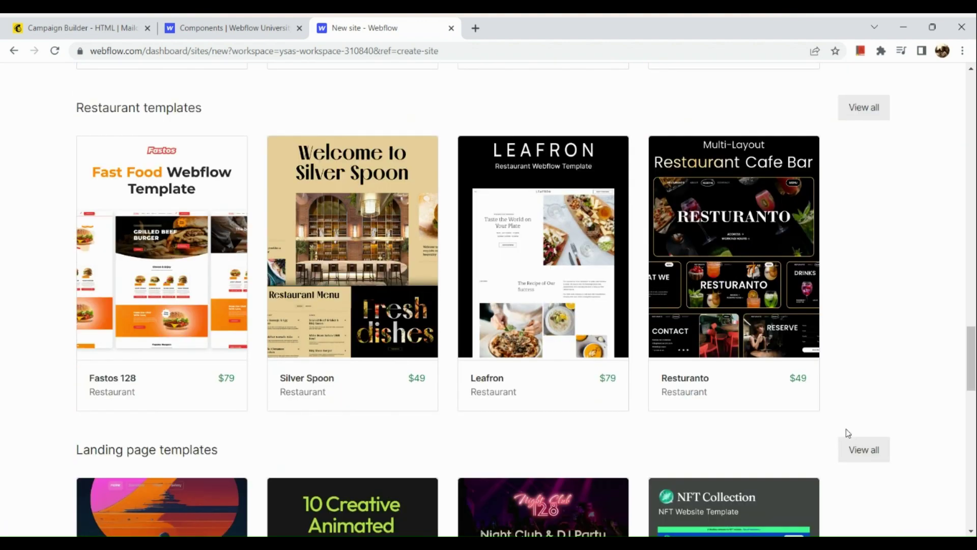
scroll(848, 433, down, 5)
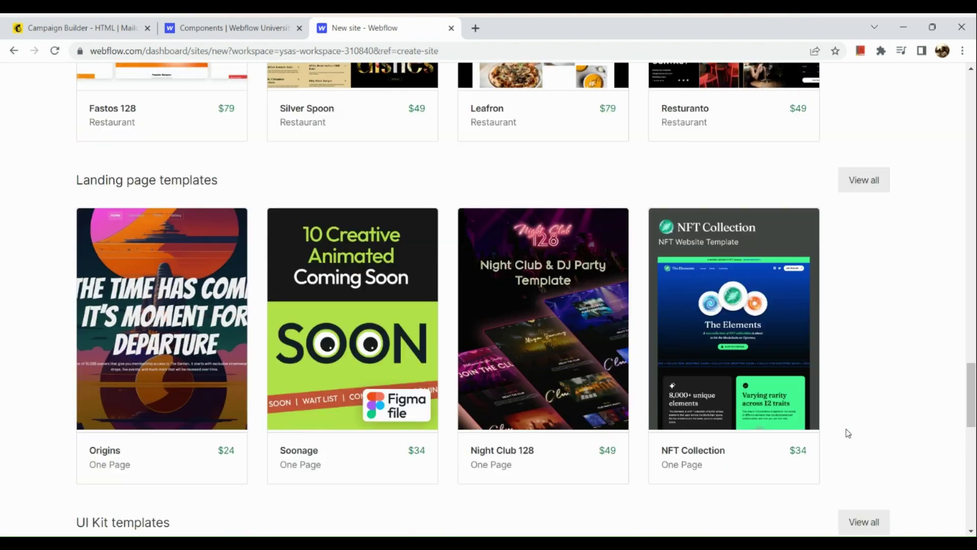
scroll(847, 433, down, 9)
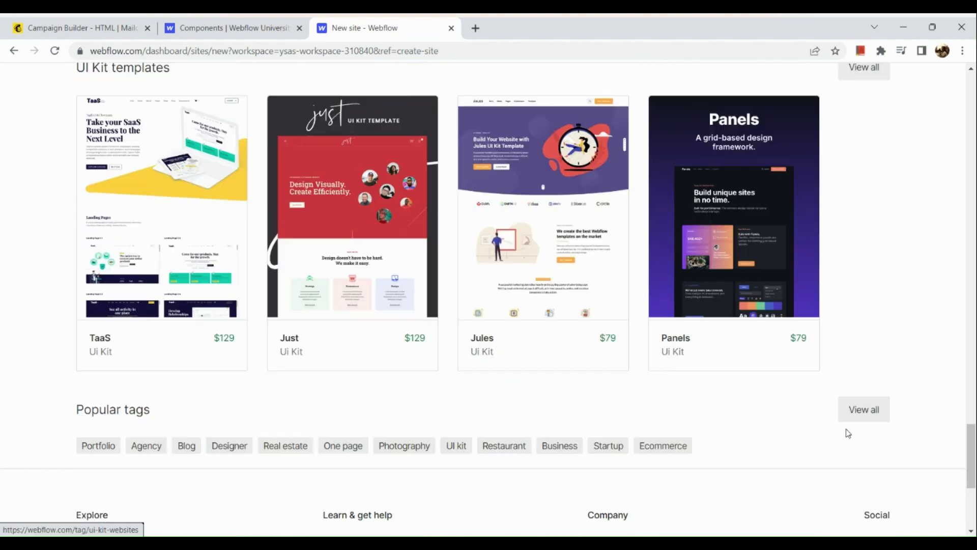
scroll(848, 434, down, 2)
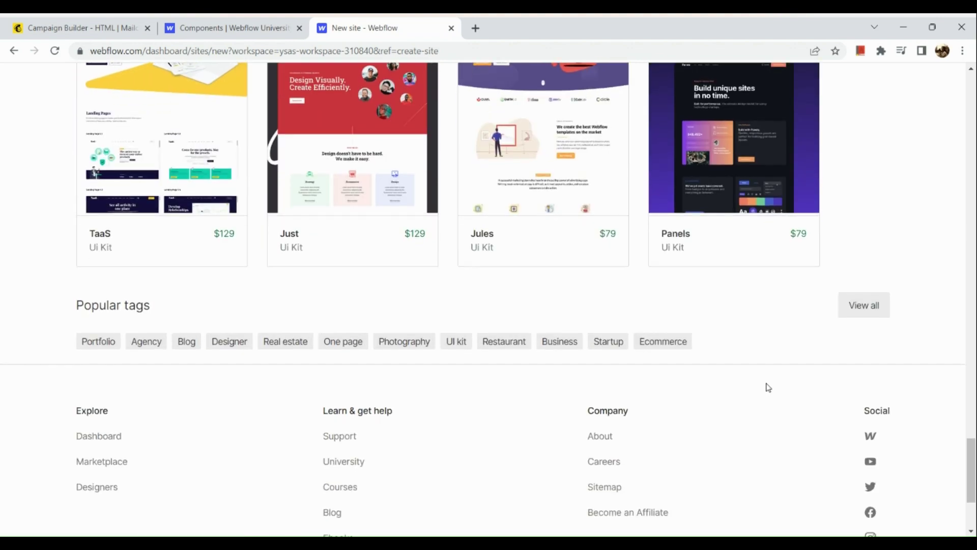
Look back through the template categories, revisit the free and ecommerce templates, and return to the starter templates
scroll(768, 387, up, 8)
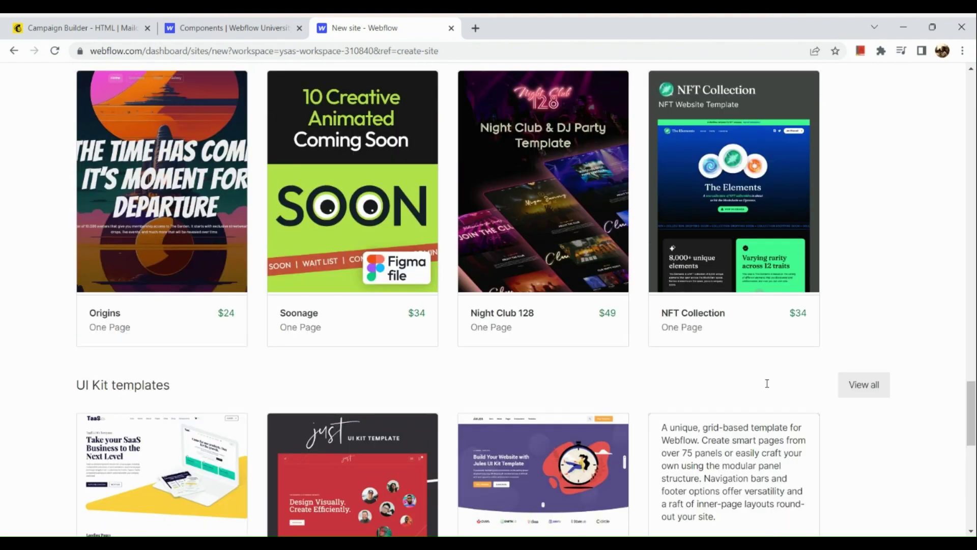
scroll(767, 384, up, 14)
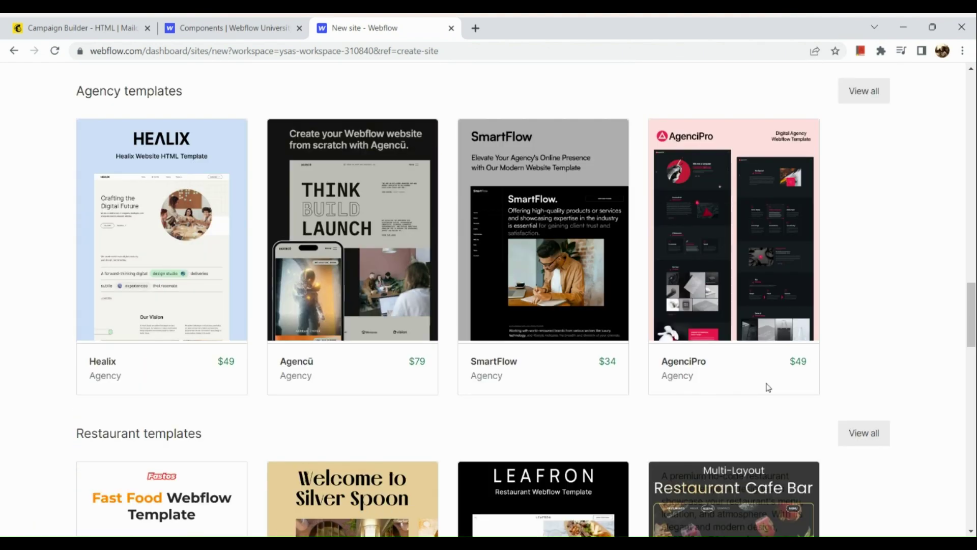
scroll(769, 388, up, 14)
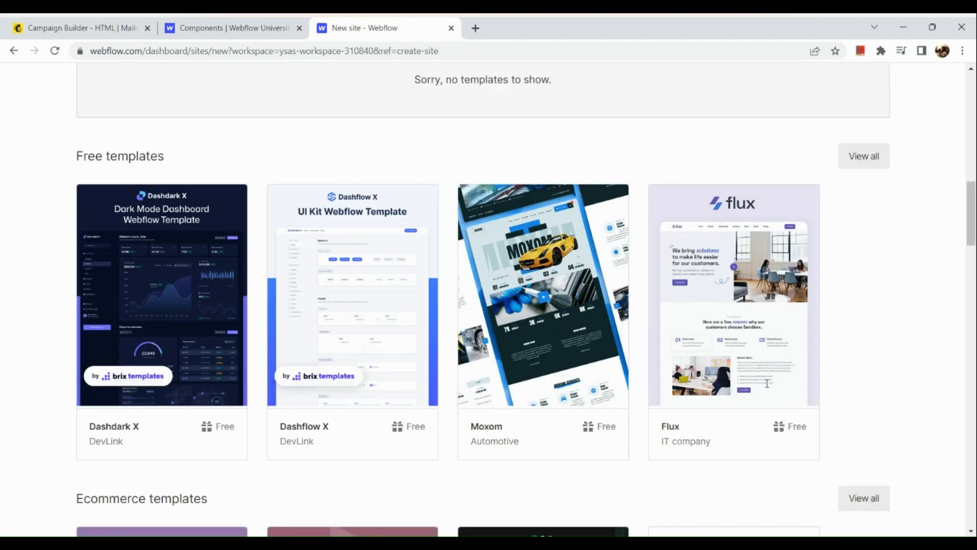
scroll(767, 383, up, 3)
scroll(767, 383, up, 1)
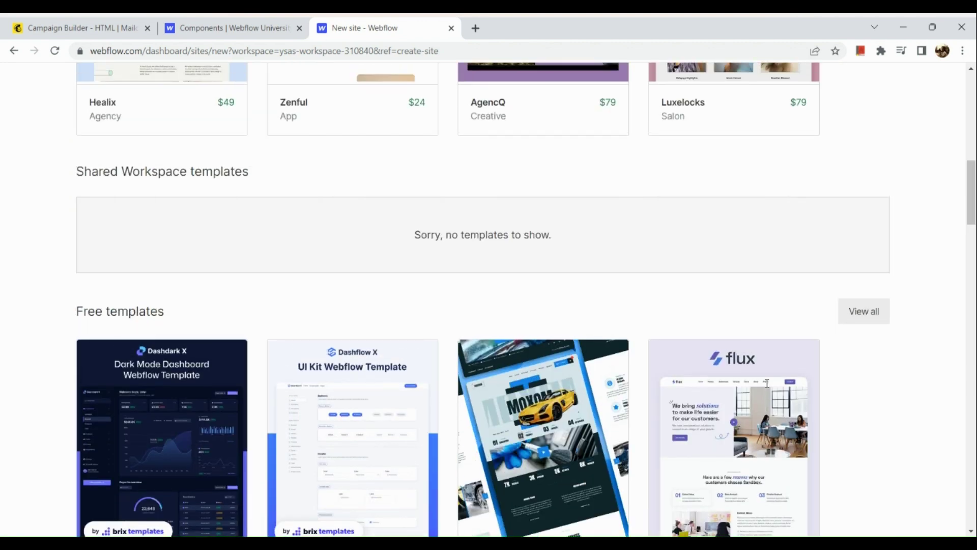
scroll(767, 383, up, 7)
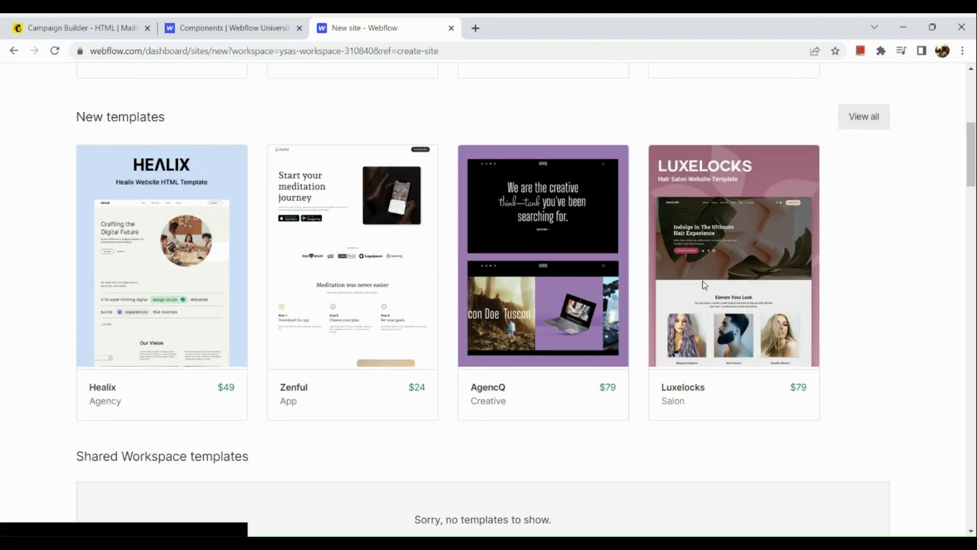
scroll(655, 210, up, 1)
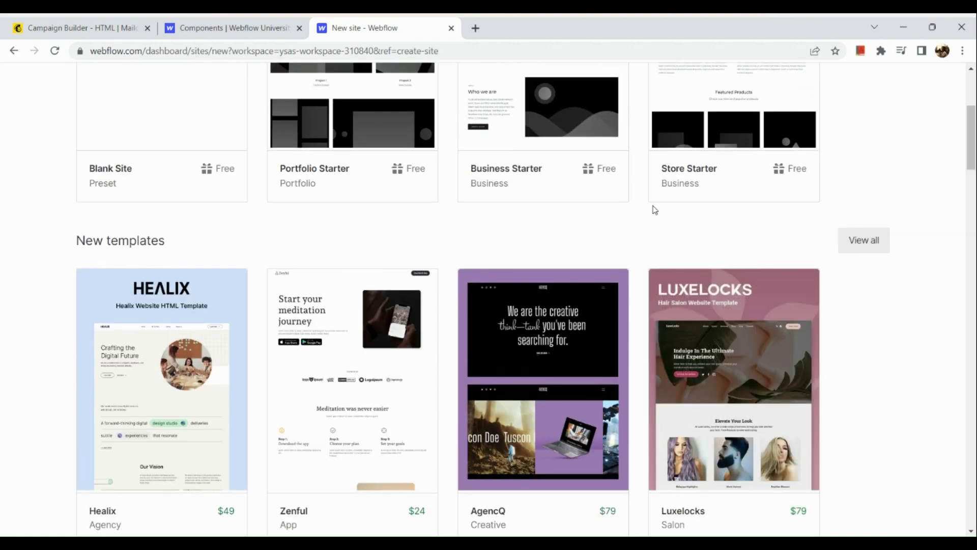
scroll(654, 210, down, 10)
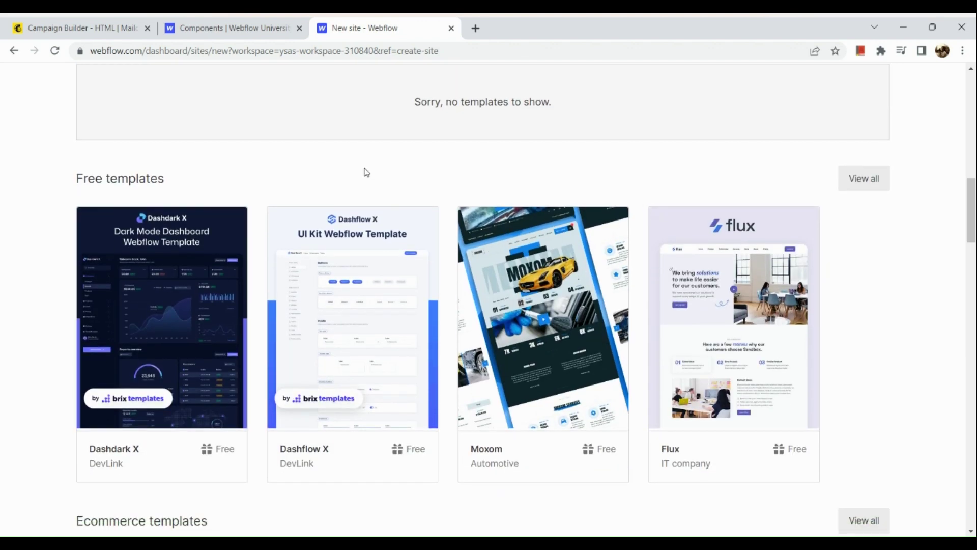
scroll(367, 171, down, 4)
scroll(364, 171, down, 4)
scroll(365, 170, up, 17)
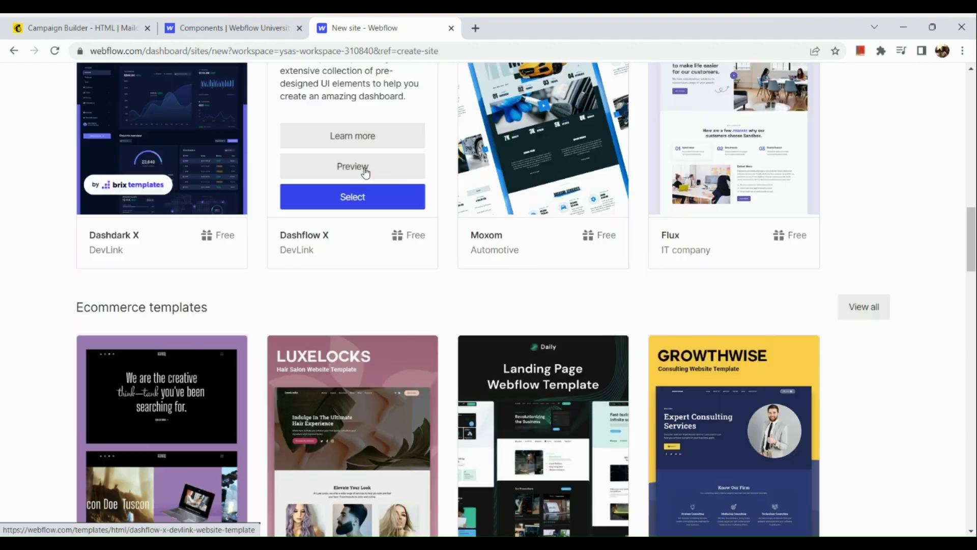
scroll(364, 171, up, 1)
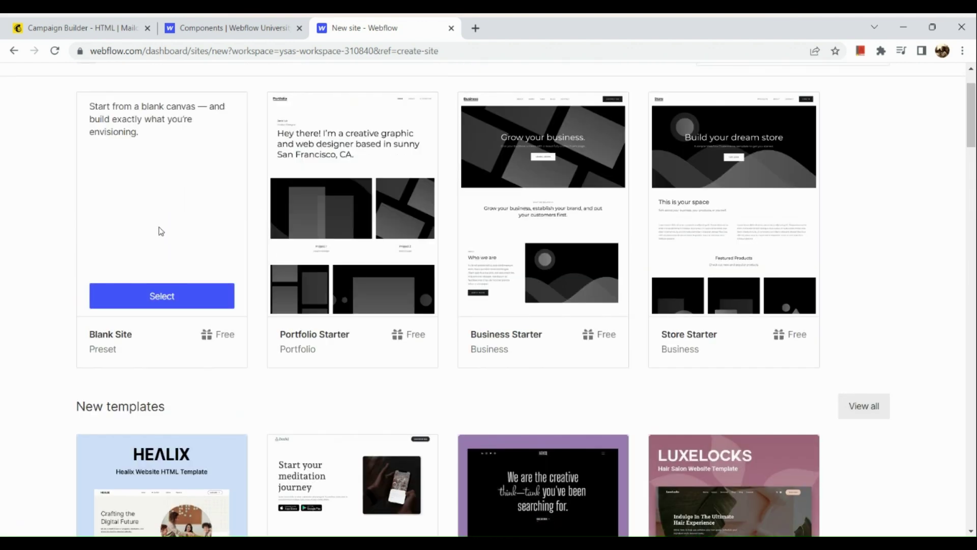
Select the free Portfolio Starter template for the new site
key(ctrl+0)
scroll(158, 229, up, 1)
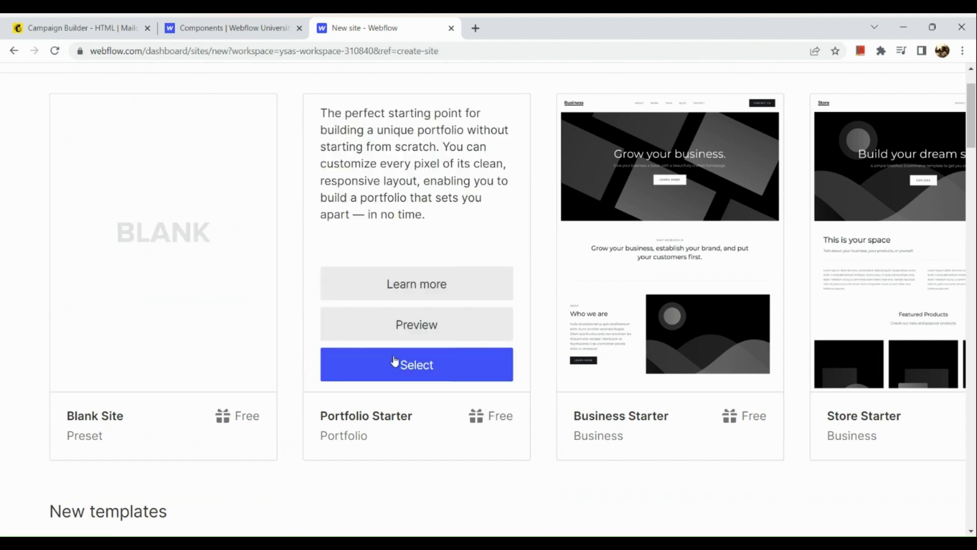
click(395, 360)
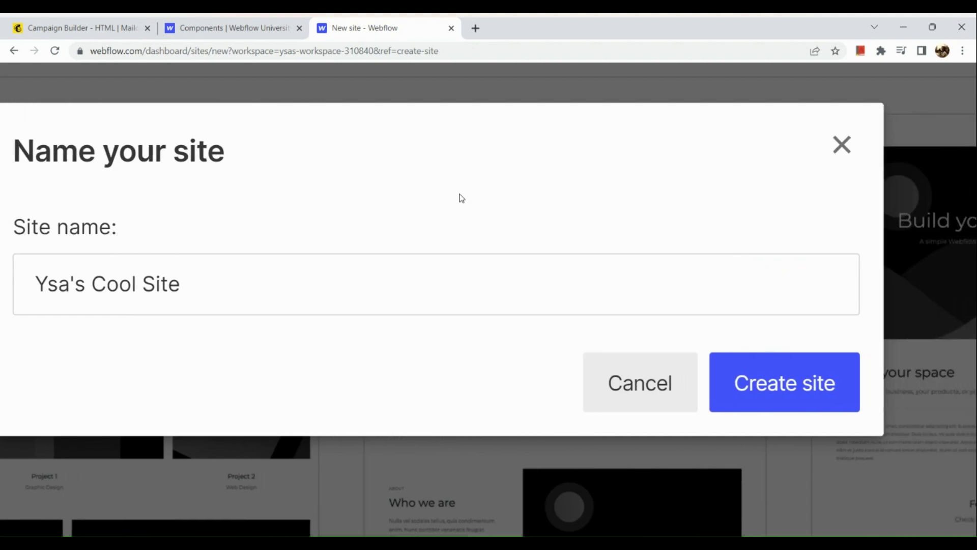
Replace the suggested site name with "Heya!"
click(395, 254)
key(ctrl+shift+Left)
key(ctrl+shift+Left)
key(ctrl+shift+Left)
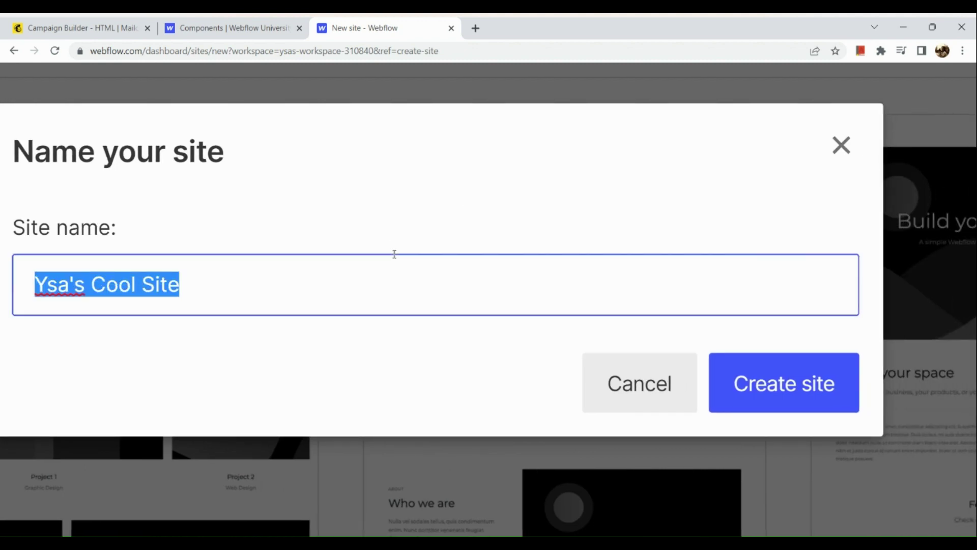
text(Heya!)
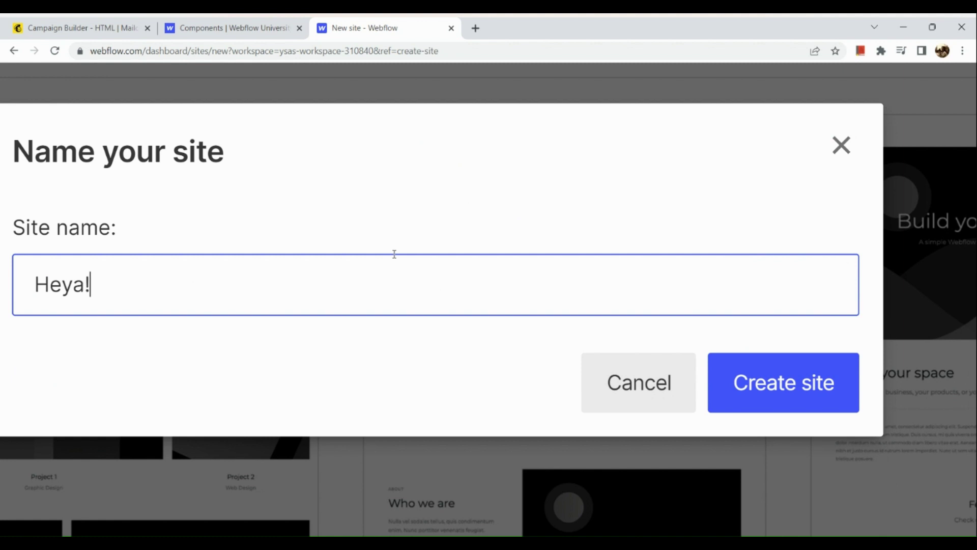
Create the Heya! site and look over the designer's main menu commands
click(822, 359)
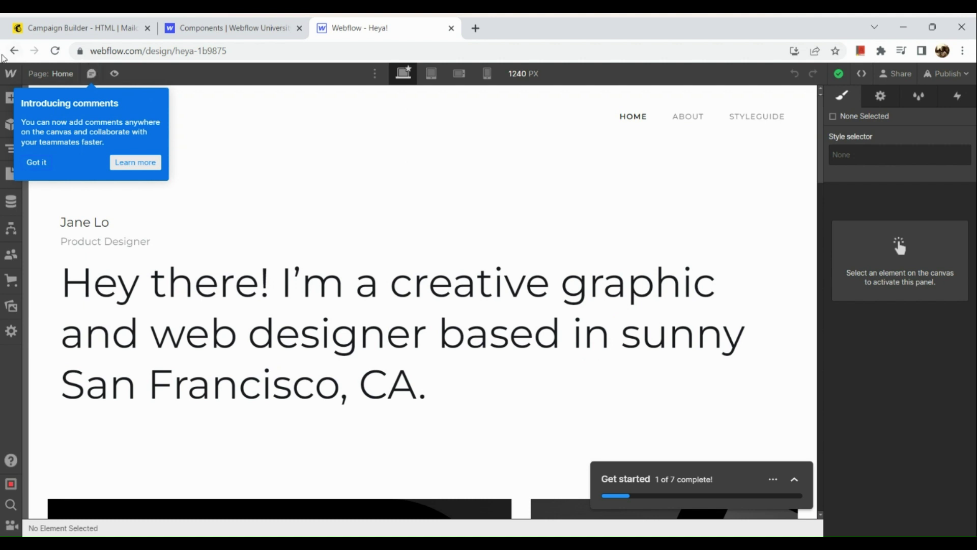
click(10, 74)
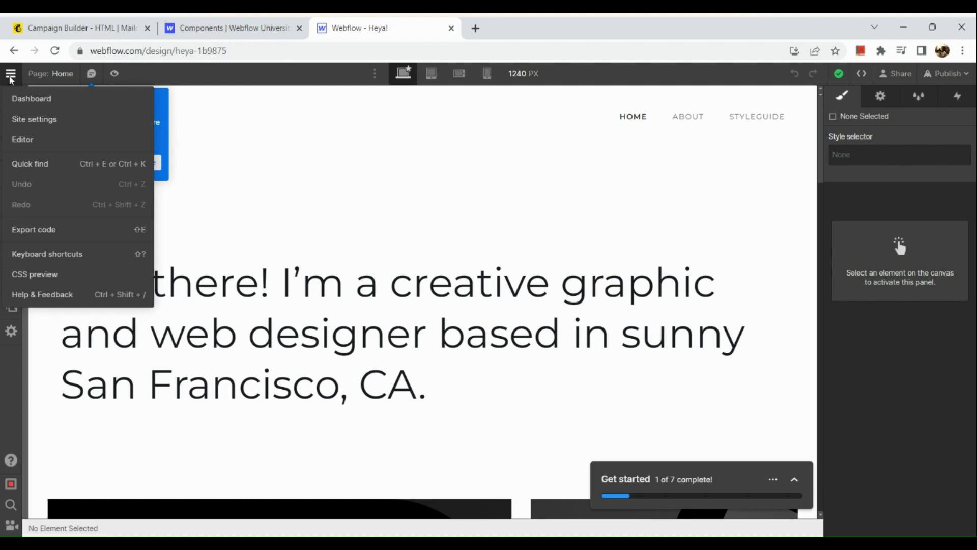
key(ctrl+plus)
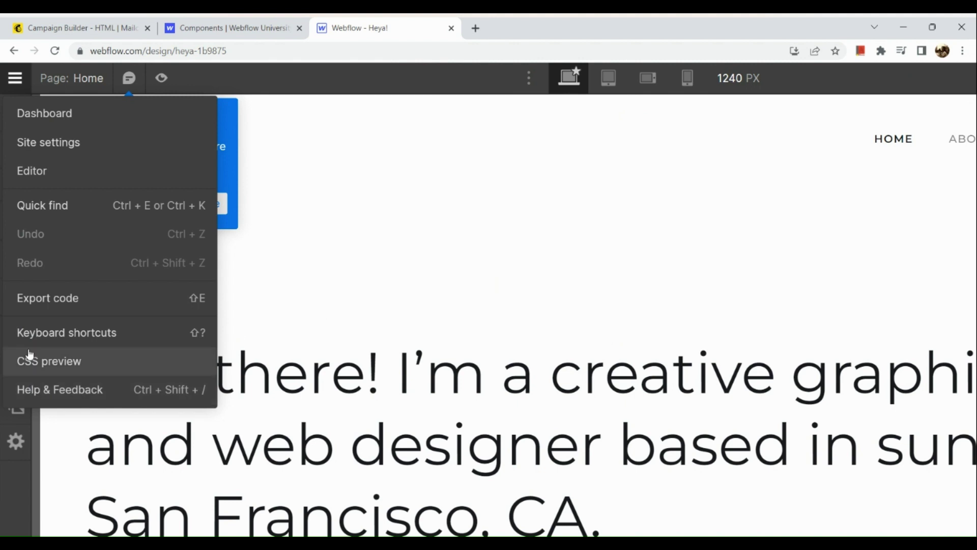
click(23, 76)
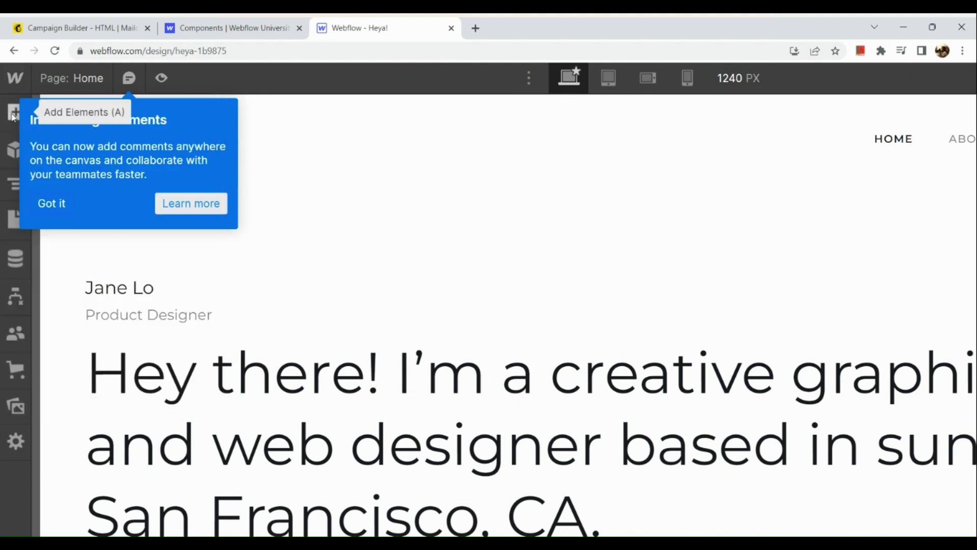
Examine the elements available to add, from Structure through Advanced and Other, and the Starter library layouts
key(ctrl+plus)
key(ctrl+plus)
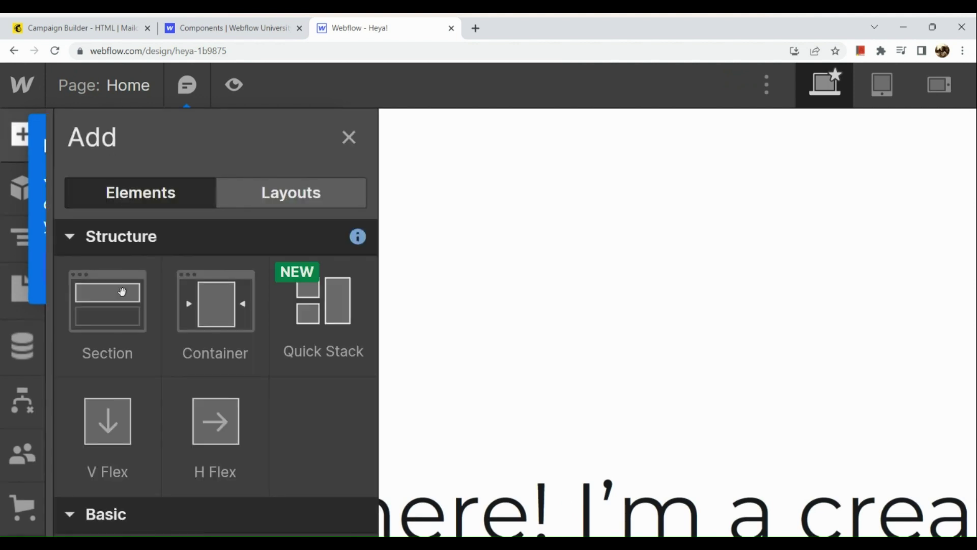
scroll(120, 300, down, 3)
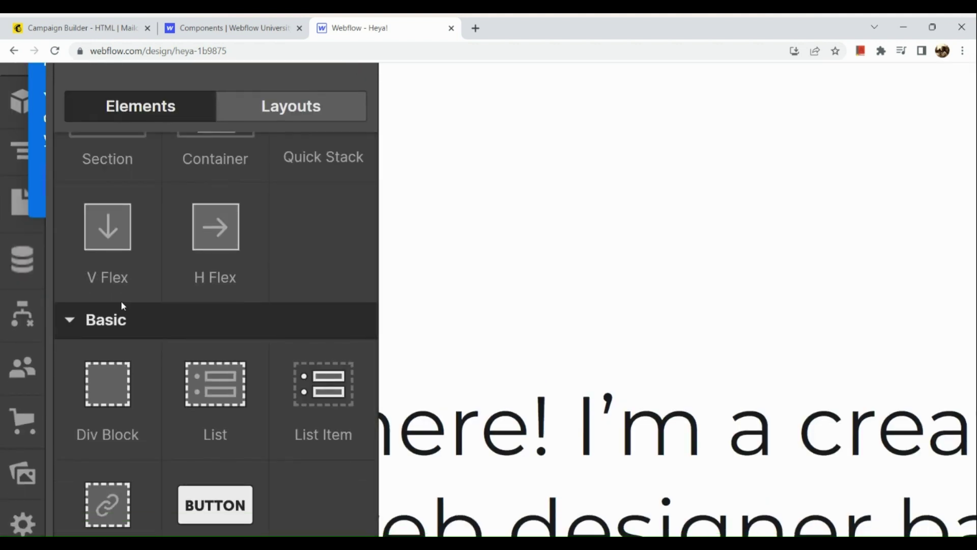
scroll(120, 301, down, 3)
scroll(122, 304, down, 4)
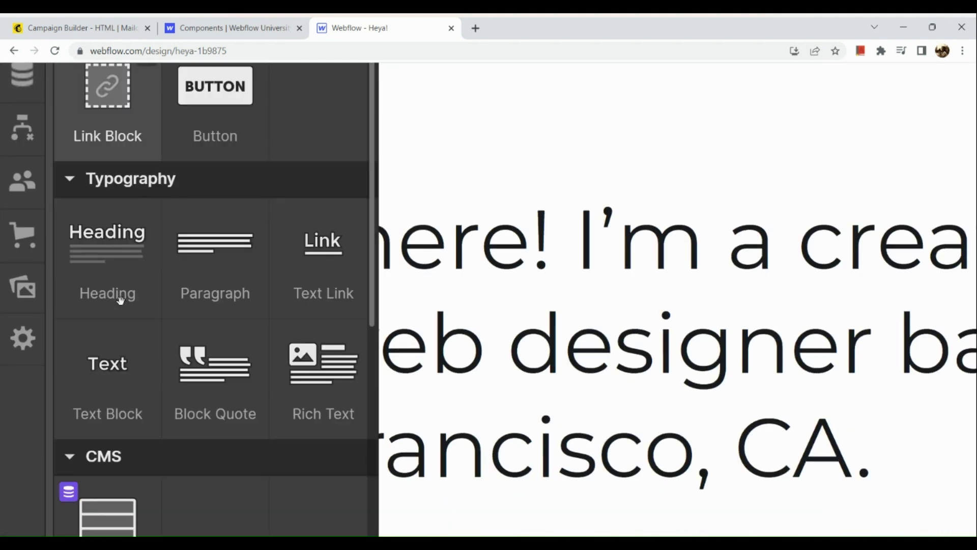
scroll(120, 300, down, 2)
scroll(121, 301, down, 6)
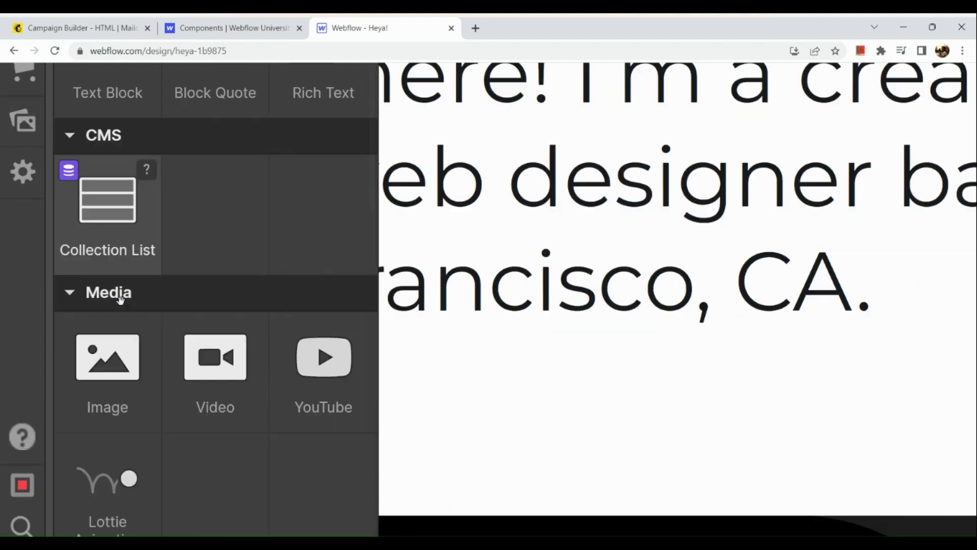
scroll(120, 300, down, 5)
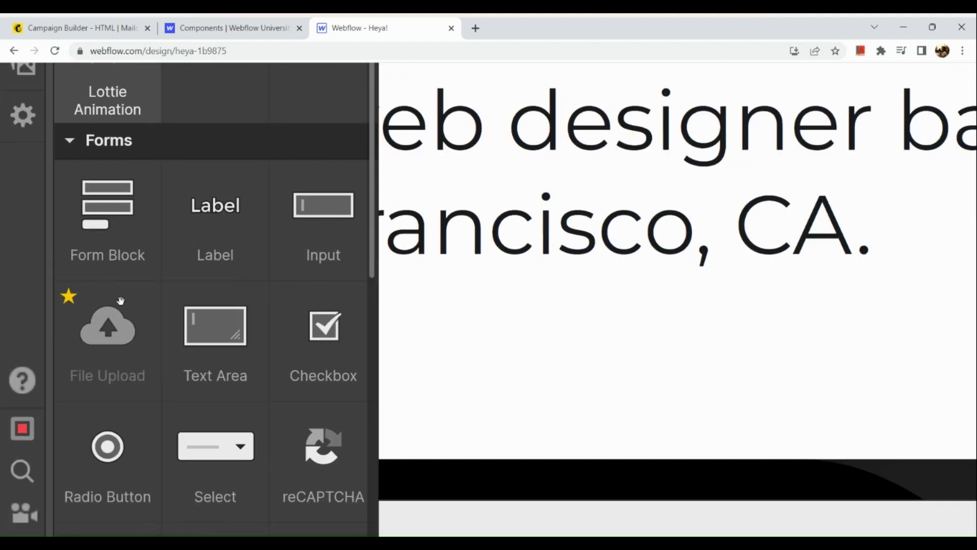
scroll(121, 300, down, 6)
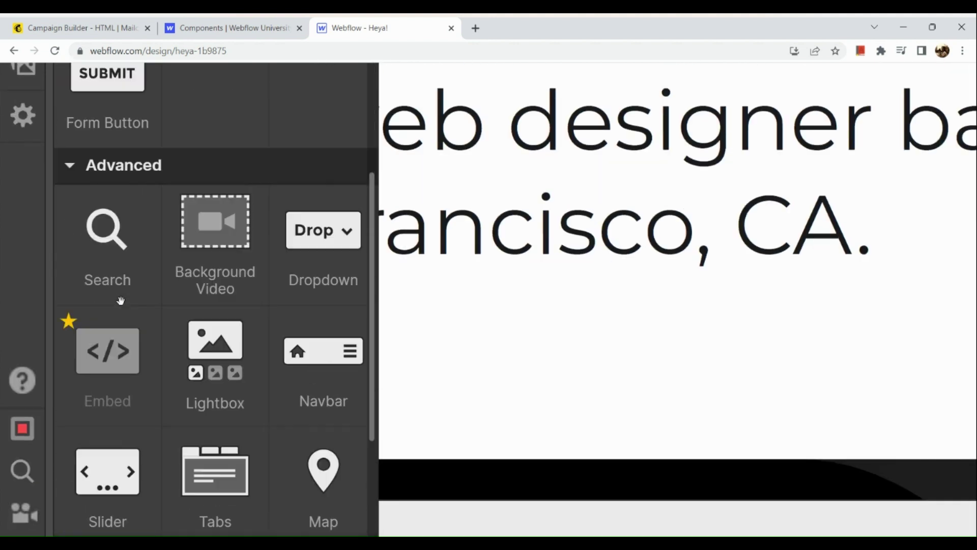
scroll(121, 301, down, 1)
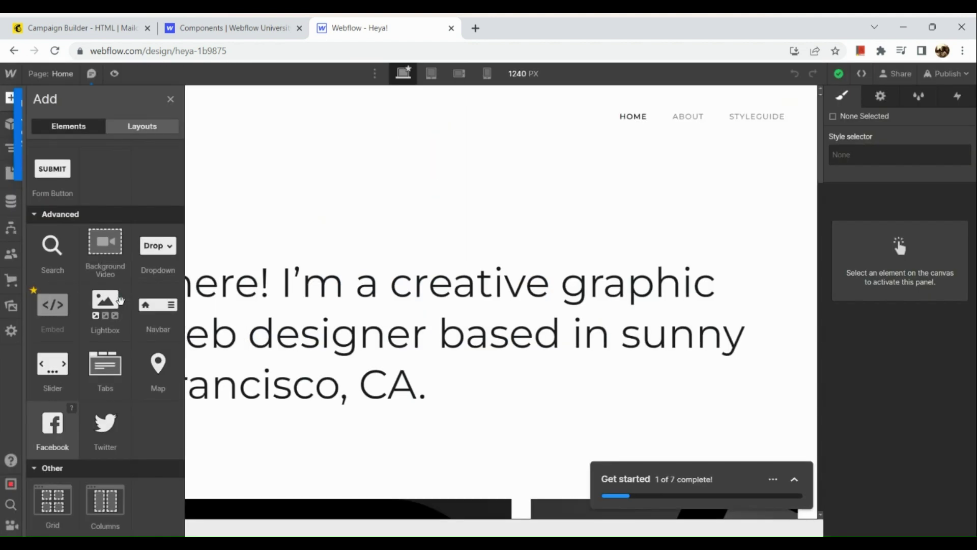
click(126, 128)
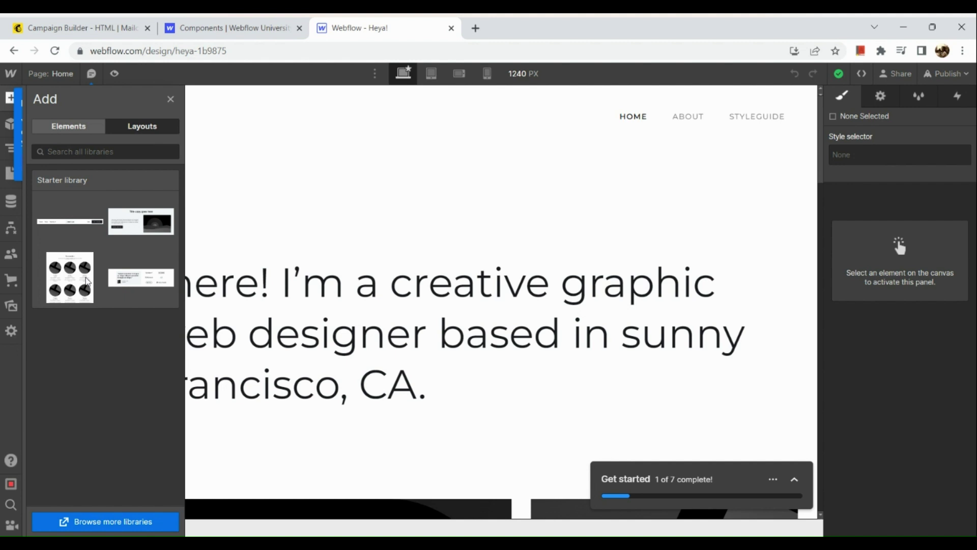
Add the Navigation component at the end of the Home page and open it for editing to review its style settings
click(10, 125)
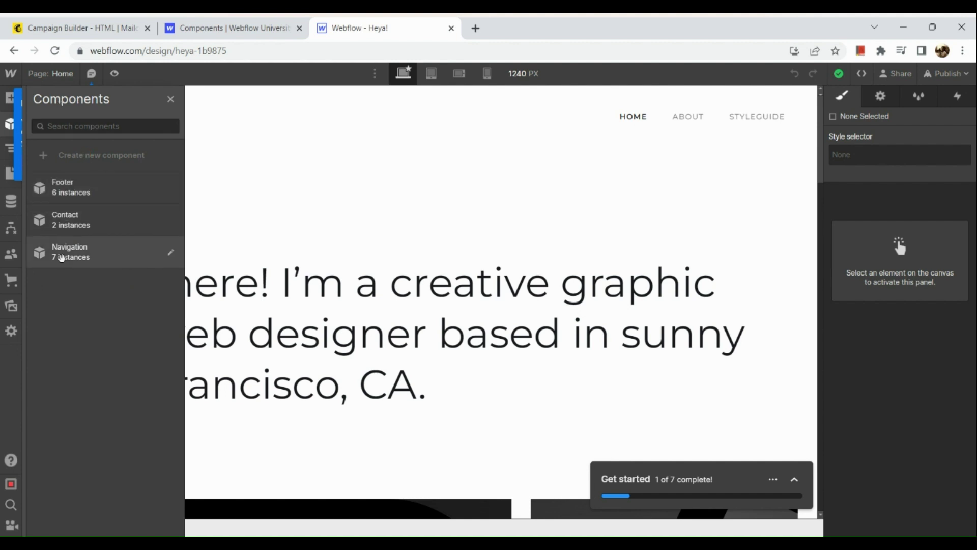
click(61, 255)
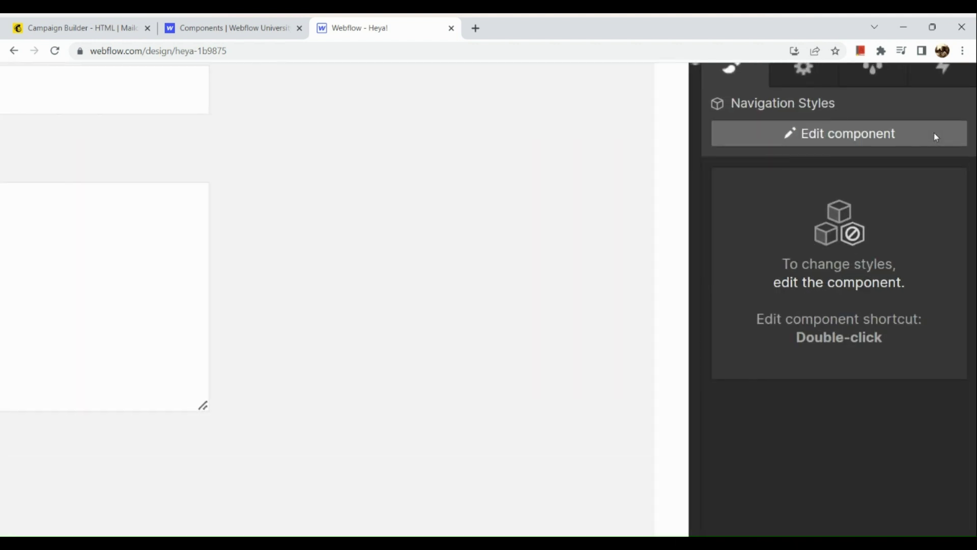
click(934, 135)
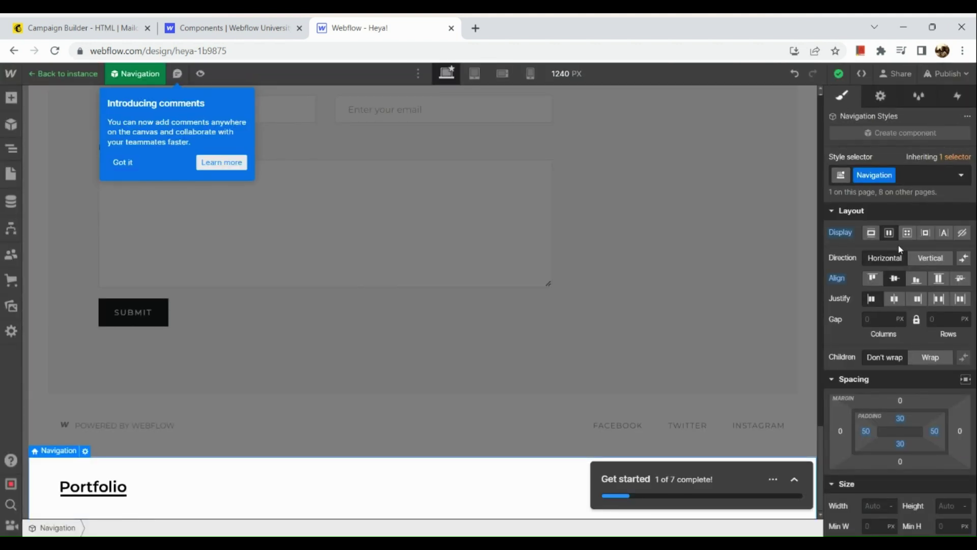
scroll(900, 249, down, 3)
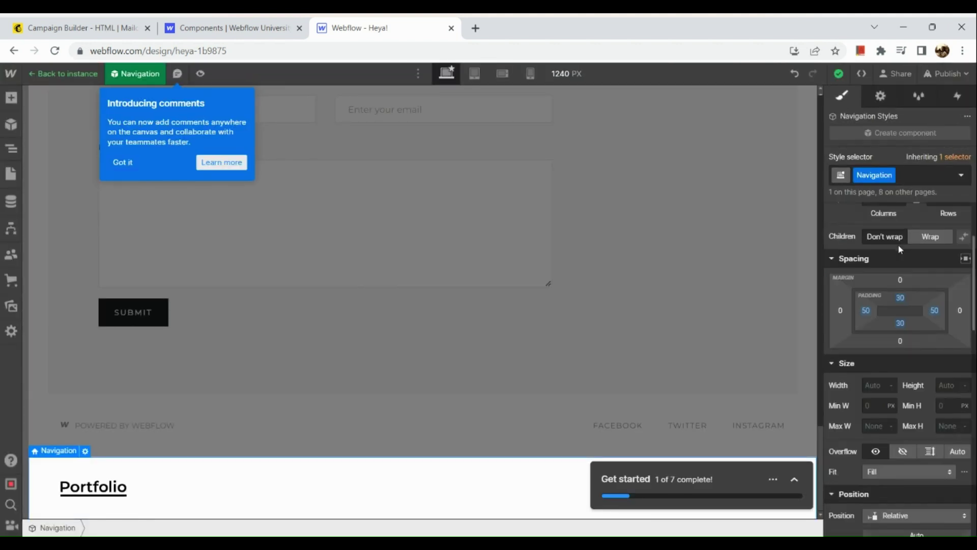
scroll(900, 248, down, 2)
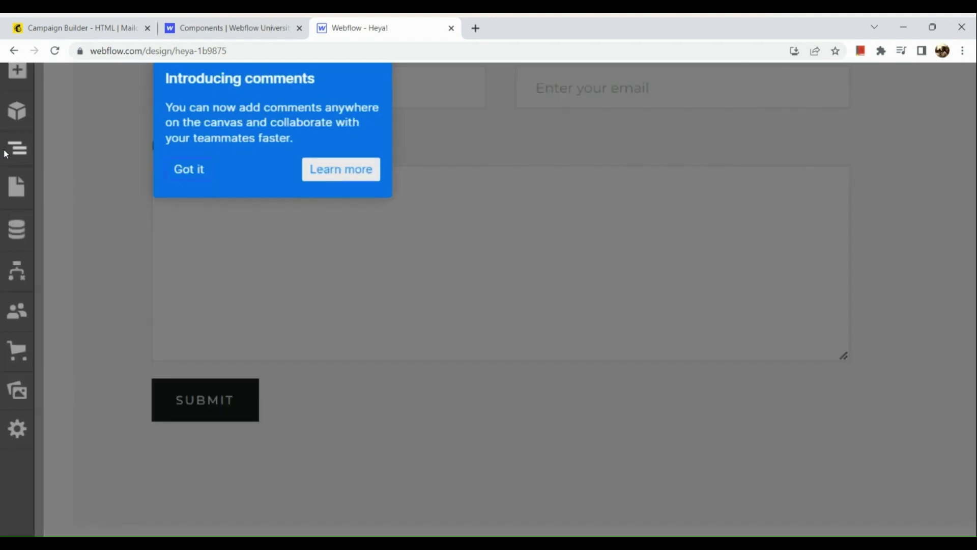
Inspect the Navigation Items element in the component's hierarchy, and view the site's pages and CMS collections
click(5, 153)
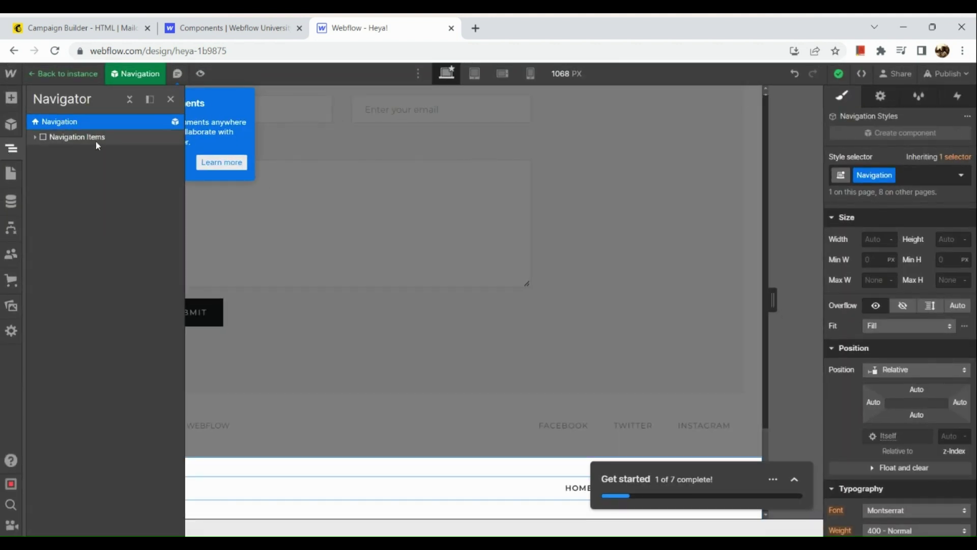
click(96, 141)
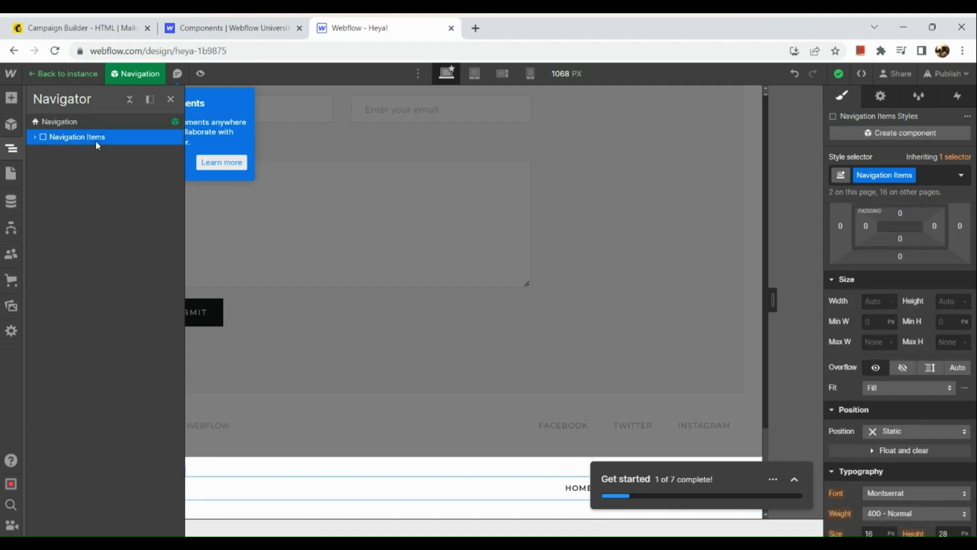
click(8, 175)
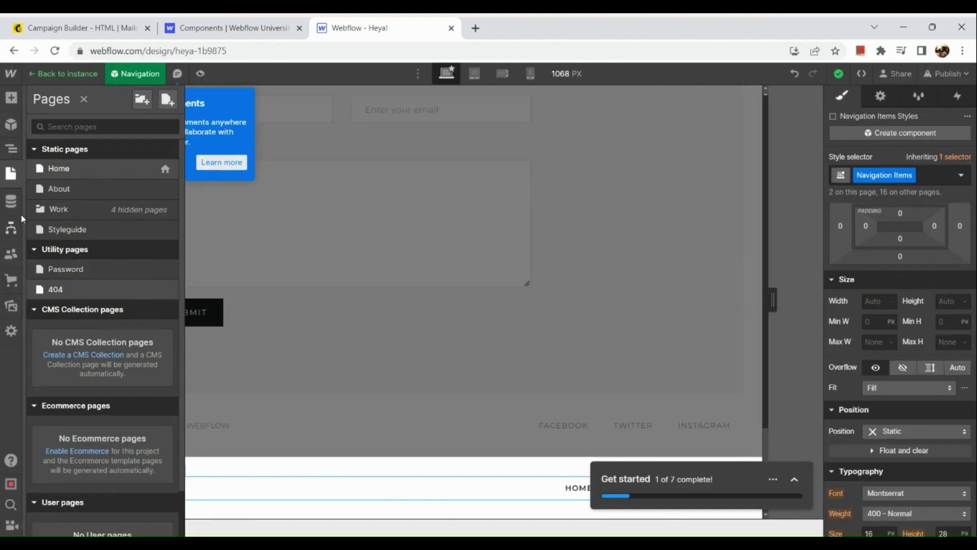
click(14, 210)
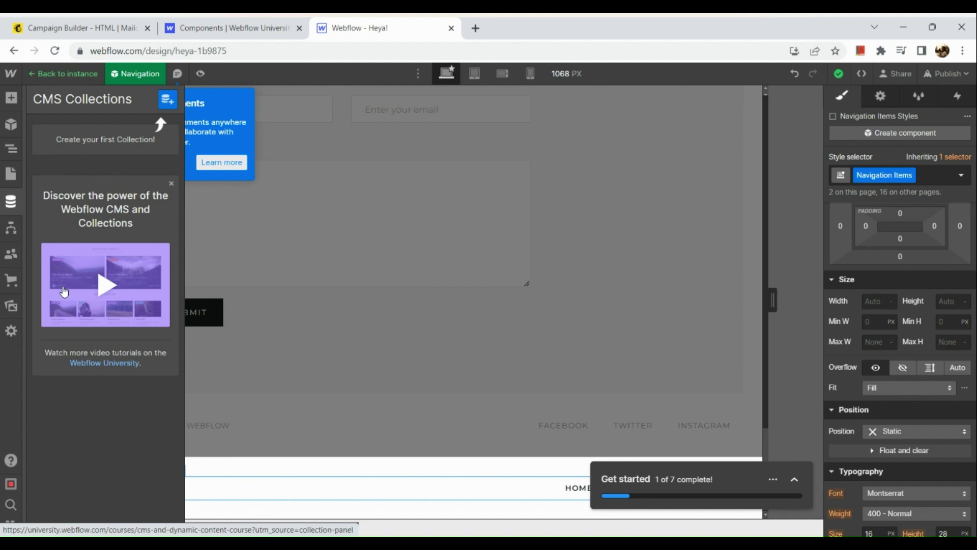
Create a new Logic flow with its default name and return to the list of flows
click(13, 229)
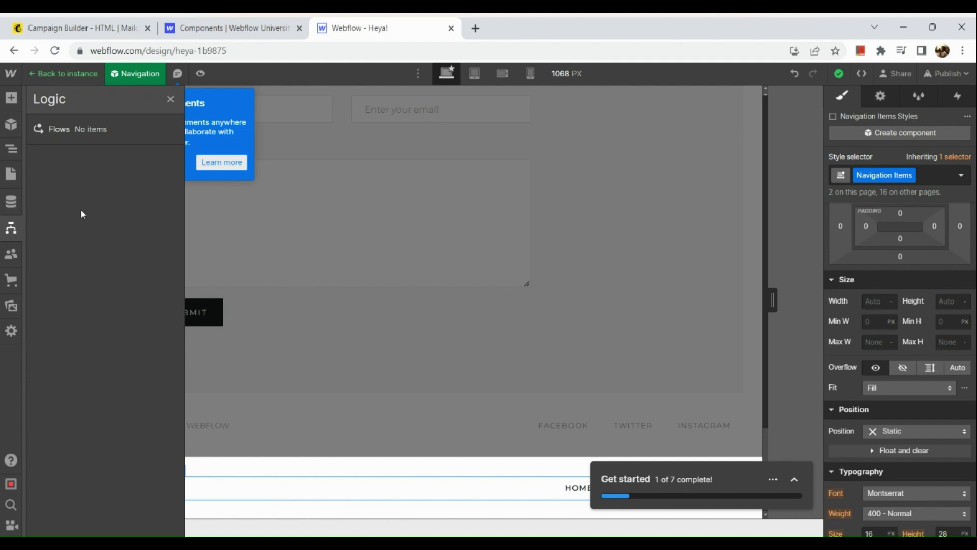
click(87, 133)
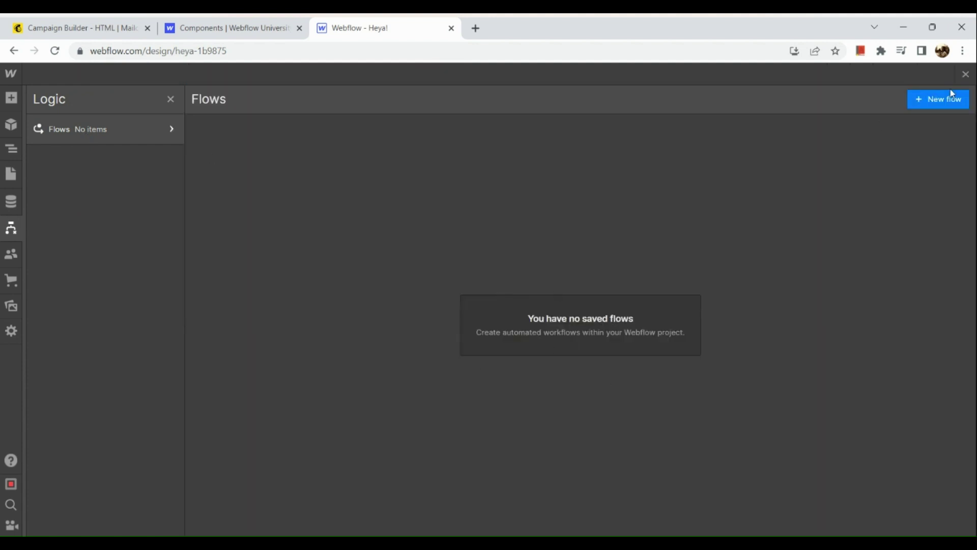
click(947, 104)
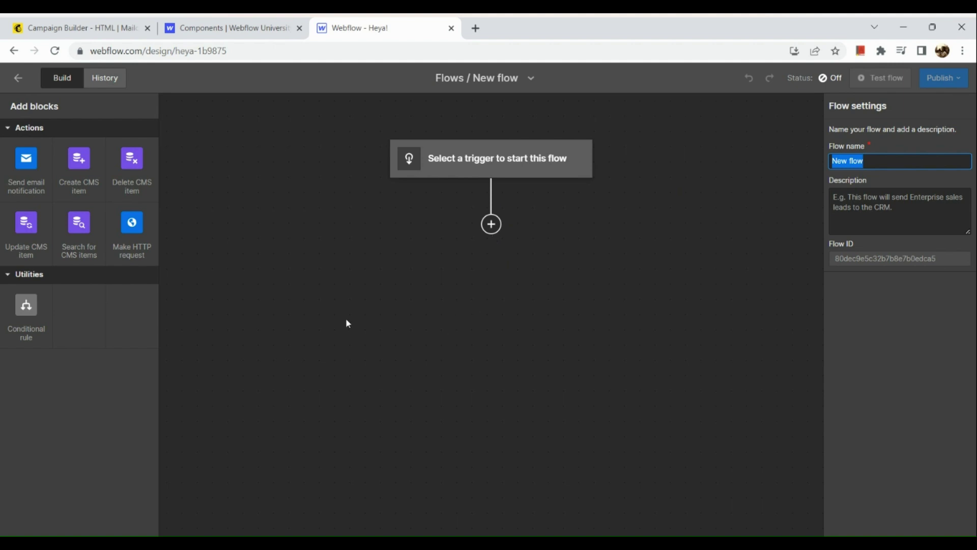
click(18, 80)
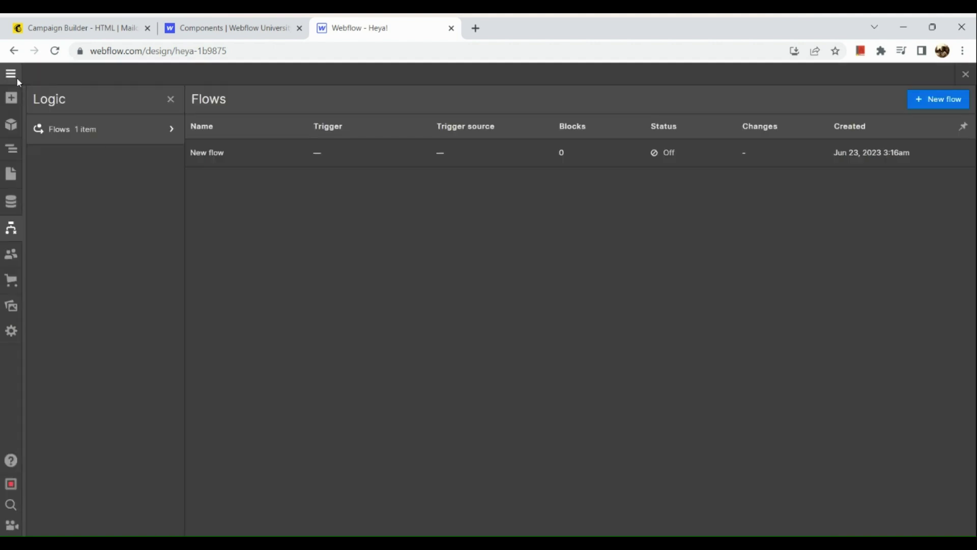
Read the introduction to the Users feature and dismiss it without enabling Users on the site
click(13, 254)
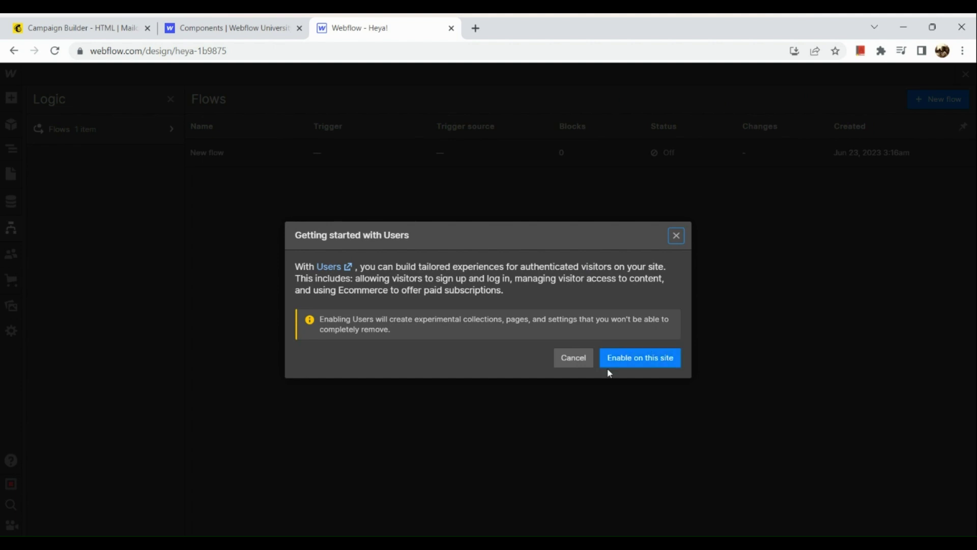
click(675, 237)
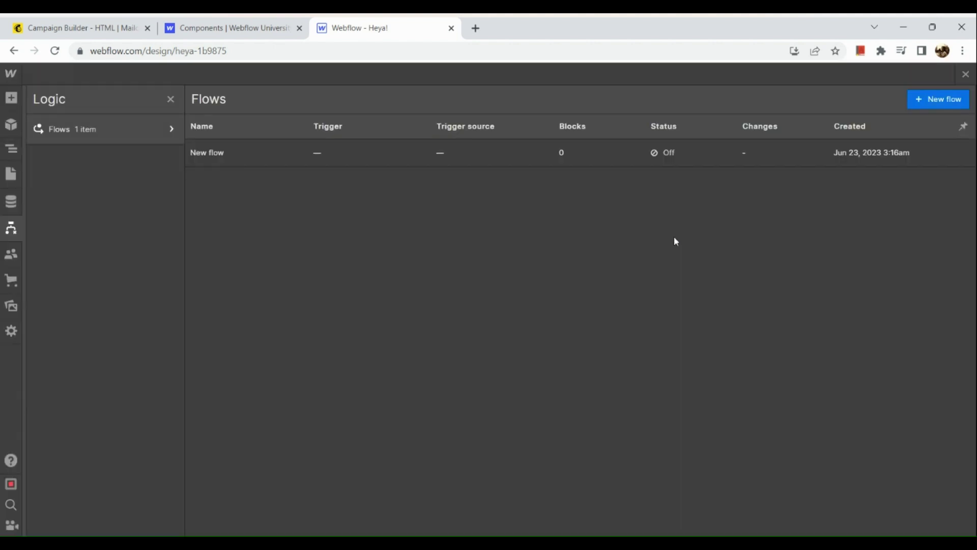
click(11, 255)
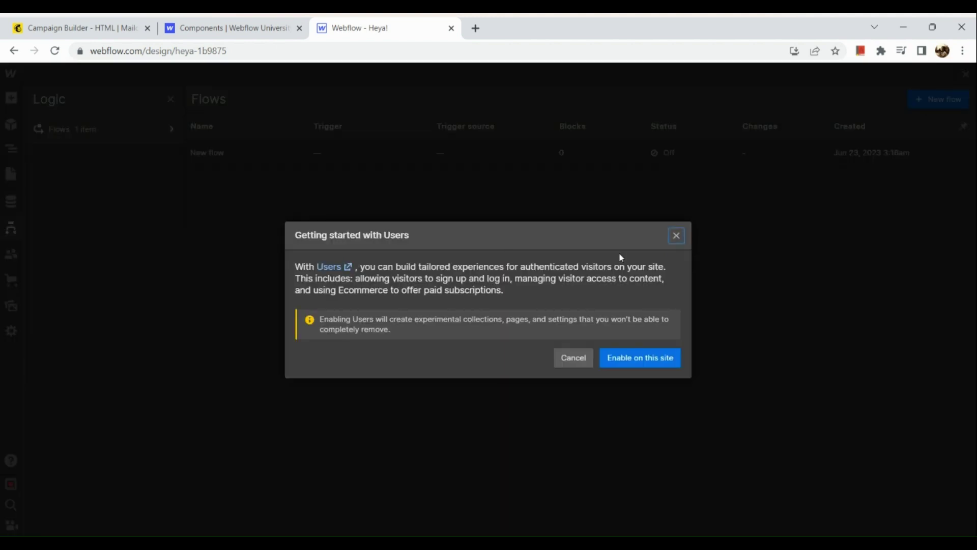
click(676, 236)
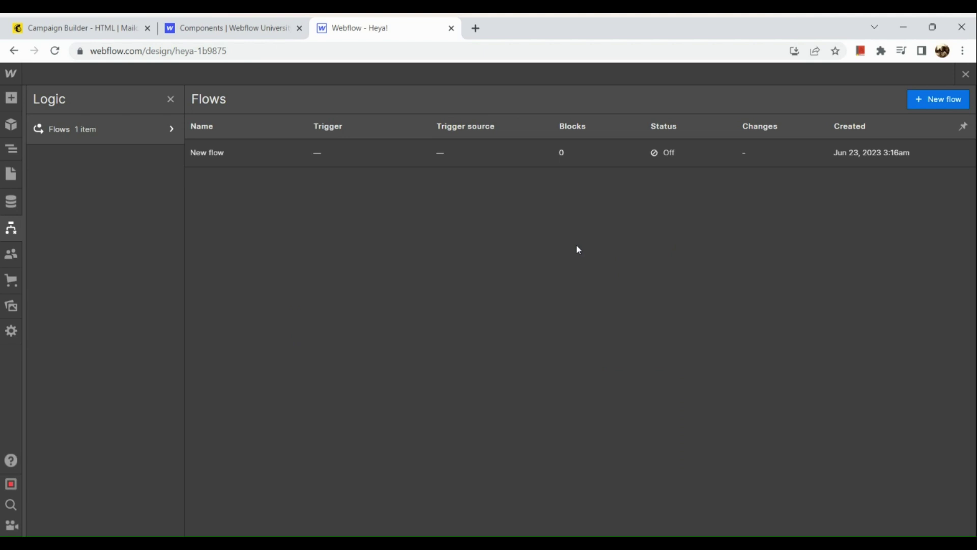
Enable Ecommerce for the site and review the setup guide for setting up, designing and launching the store
click(7, 280)
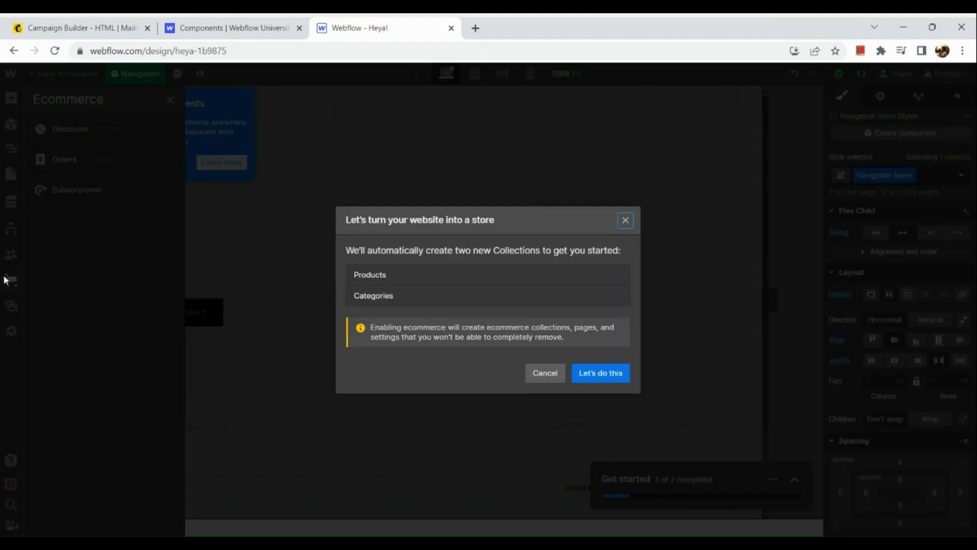
click(596, 368)
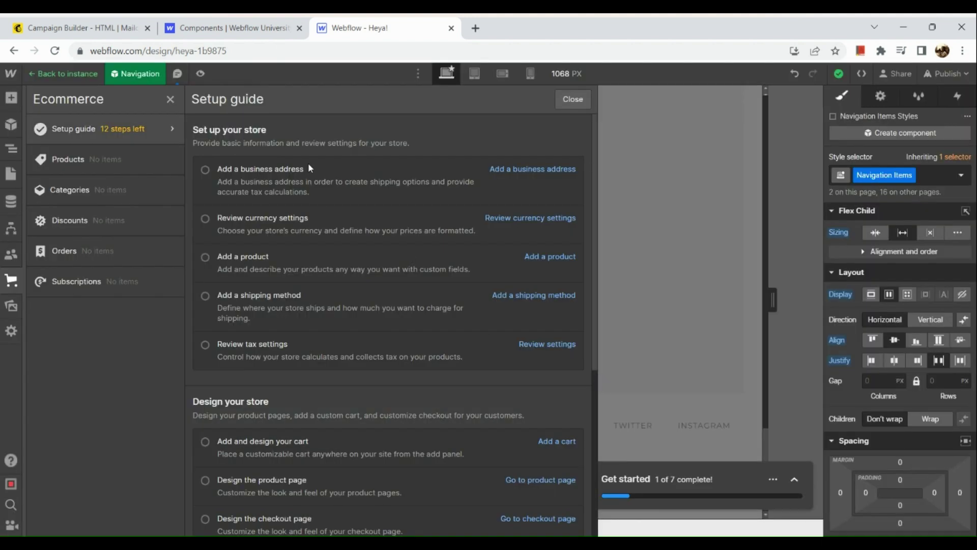
scroll(309, 168, down, 3)
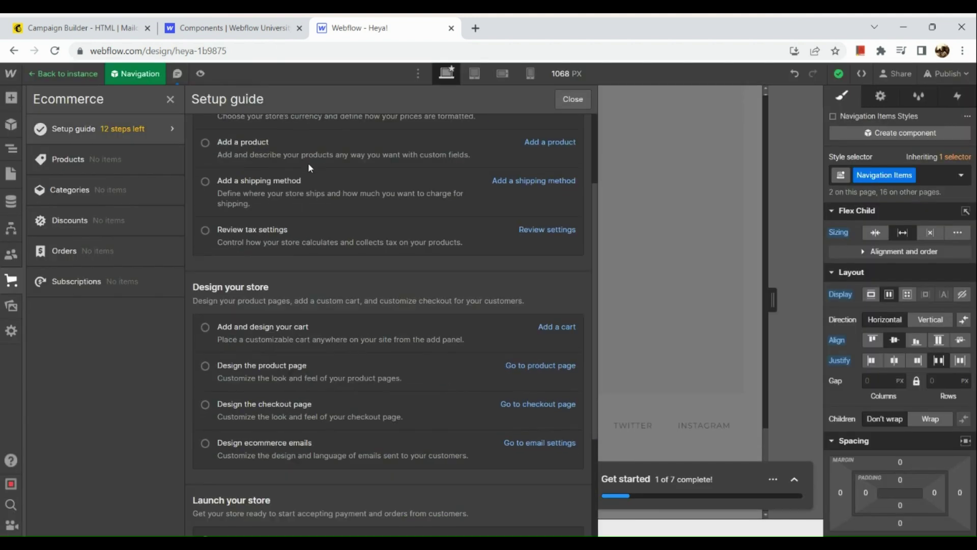
scroll(309, 168, down, 4)
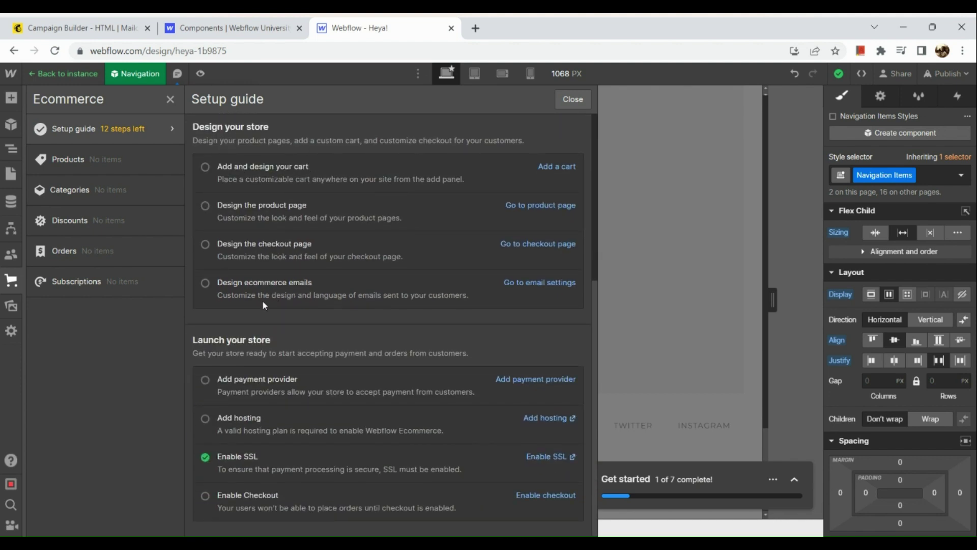
View the store's Products, Categories, Discounts, Orders and Subscriptions sections in Ecommerce
click(112, 173)
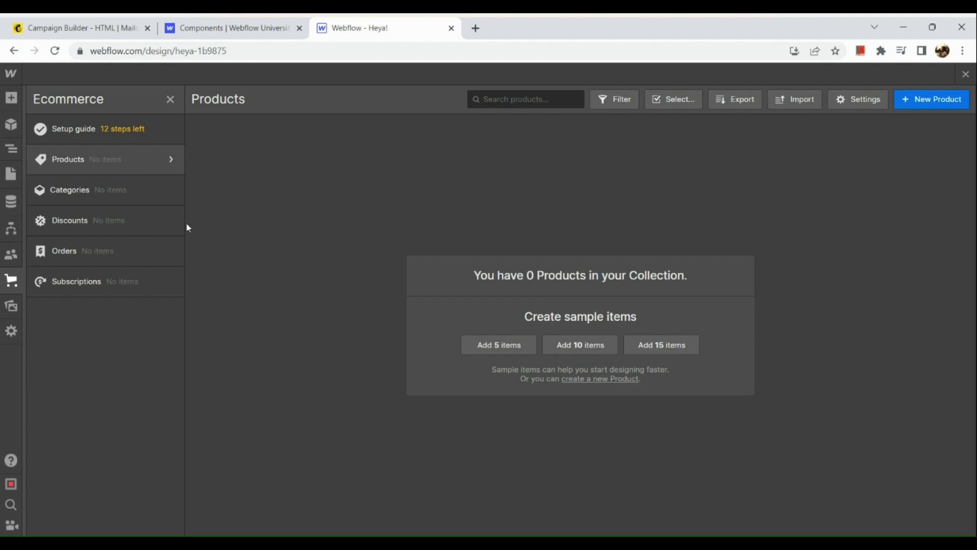
click(129, 204)
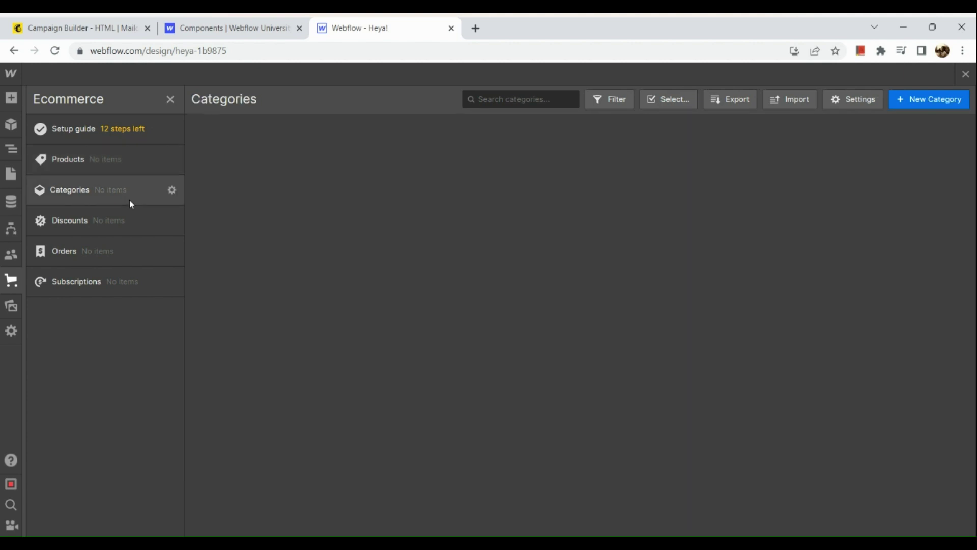
click(126, 223)
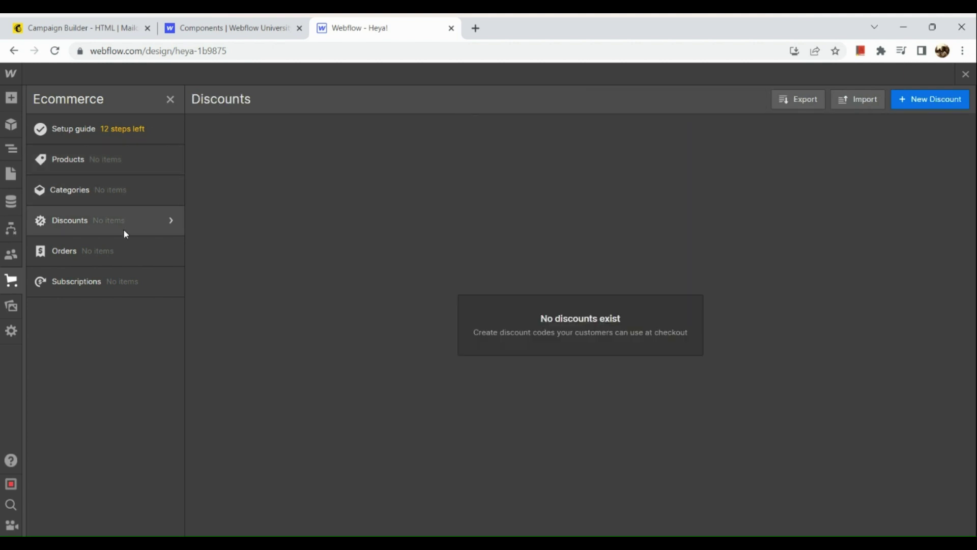
click(122, 251)
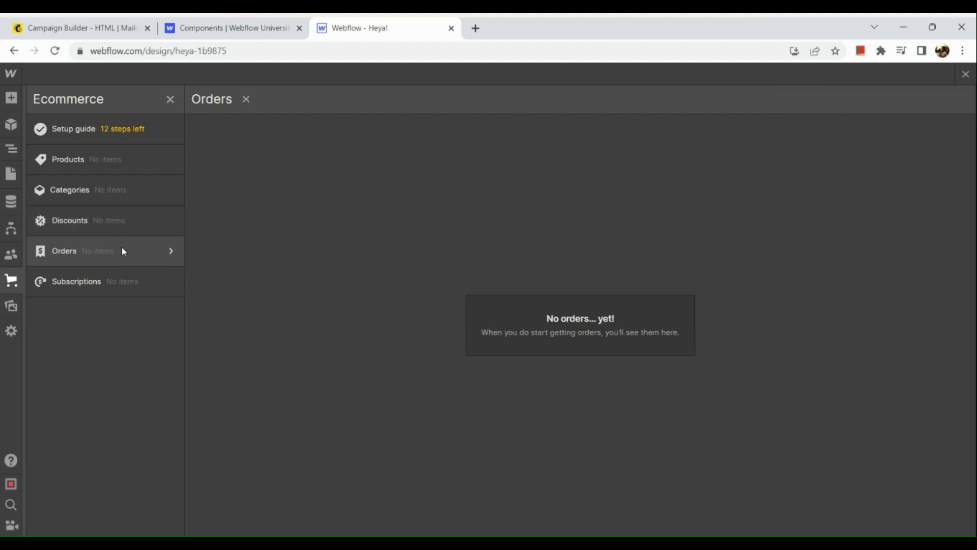
click(117, 283)
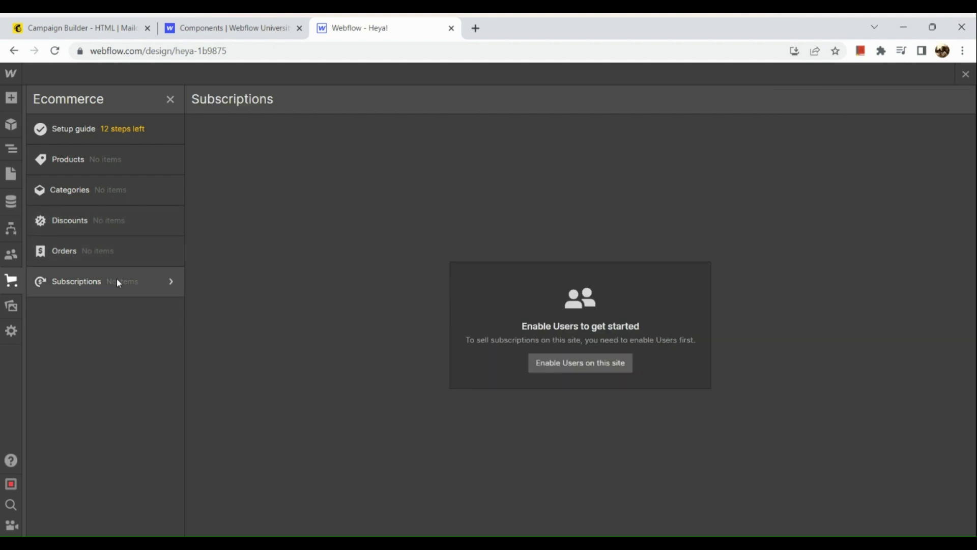
Browse the site's image assets and the asset upload option, and view the list of site settings
click(12, 307)
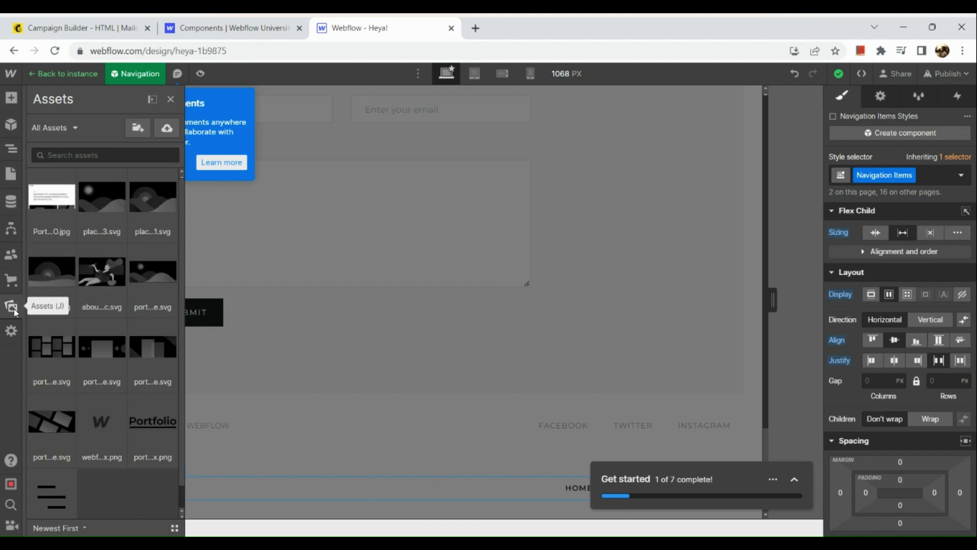
scroll(93, 301, down, 1)
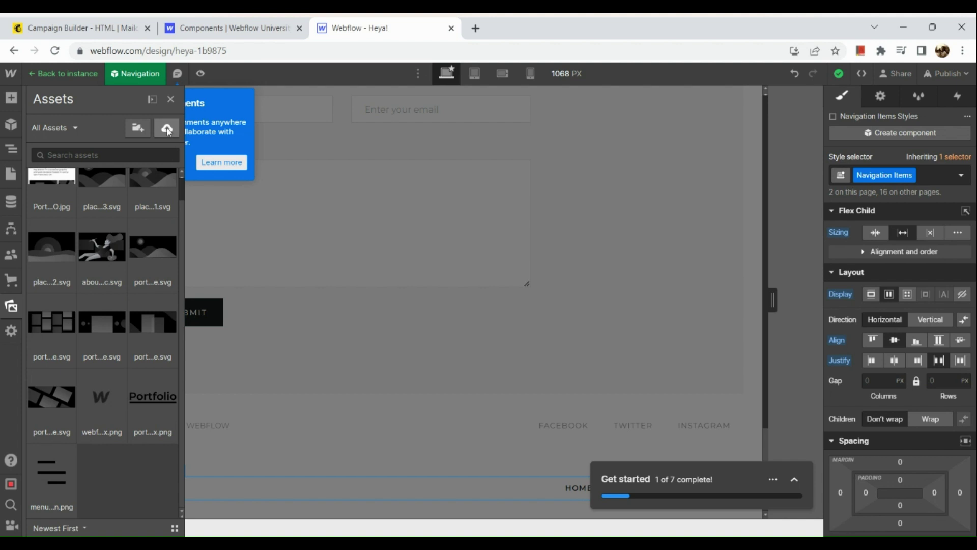
scroll(167, 130, up, 6)
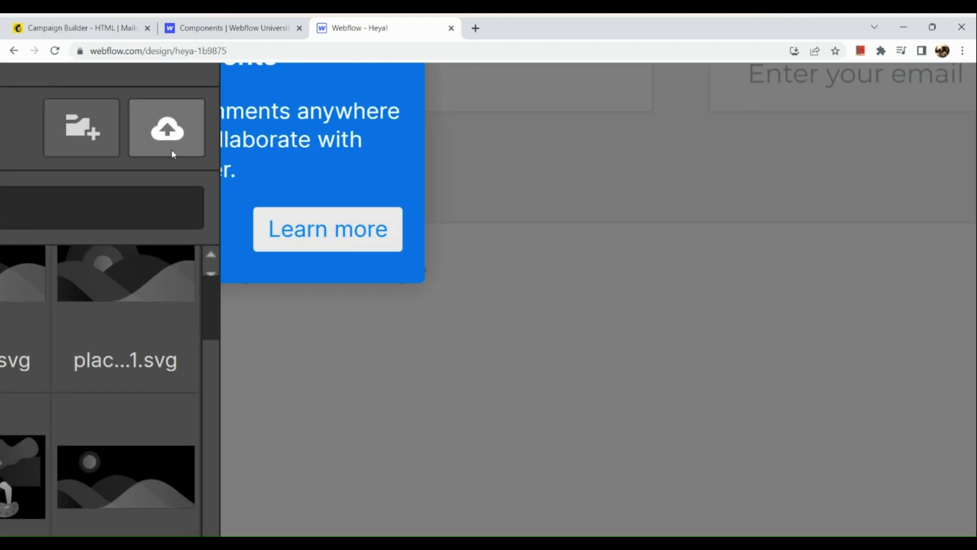
scroll(168, 138, down, 6)
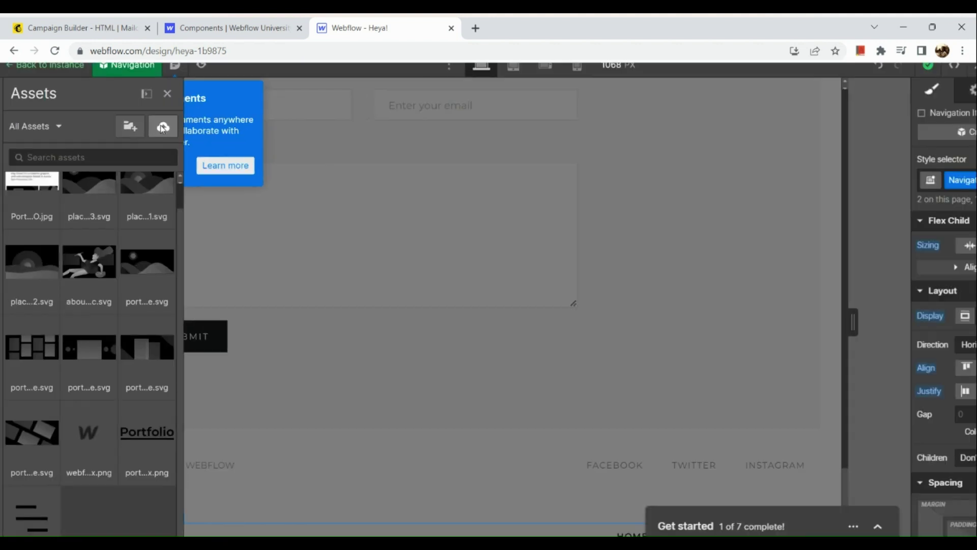
scroll(162, 127, down, 2)
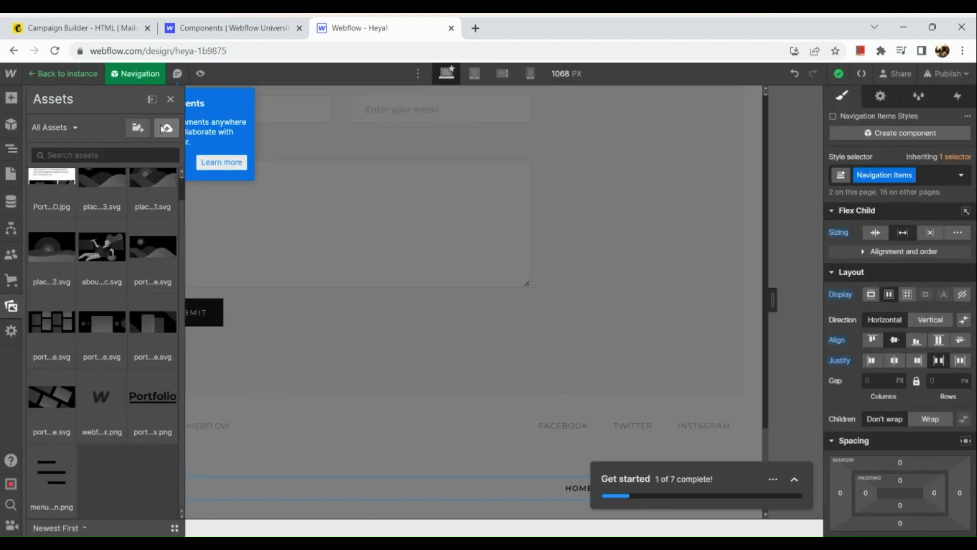
click(10, 332)
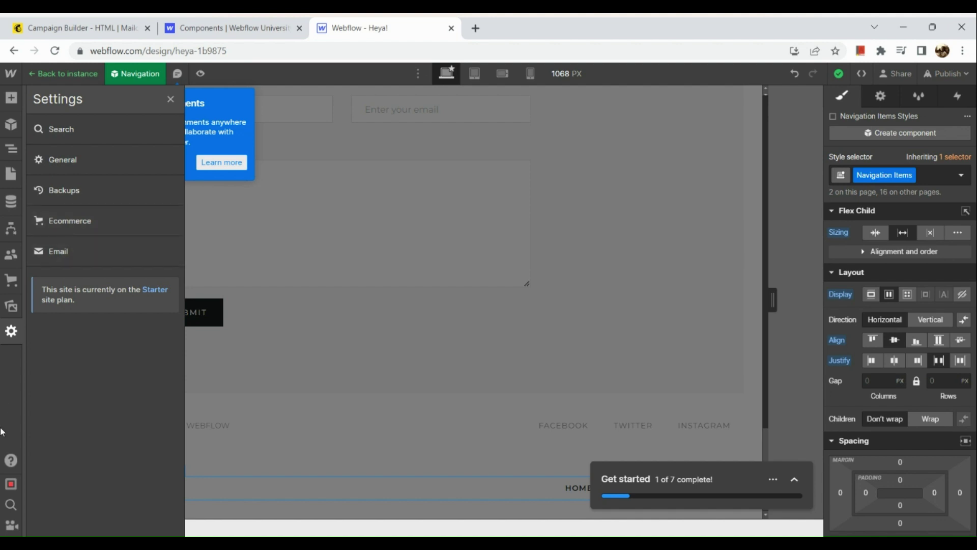
Review the Navigation Items element's style properties from layout through effects, and its element settings
scroll(1, 432, up, 5)
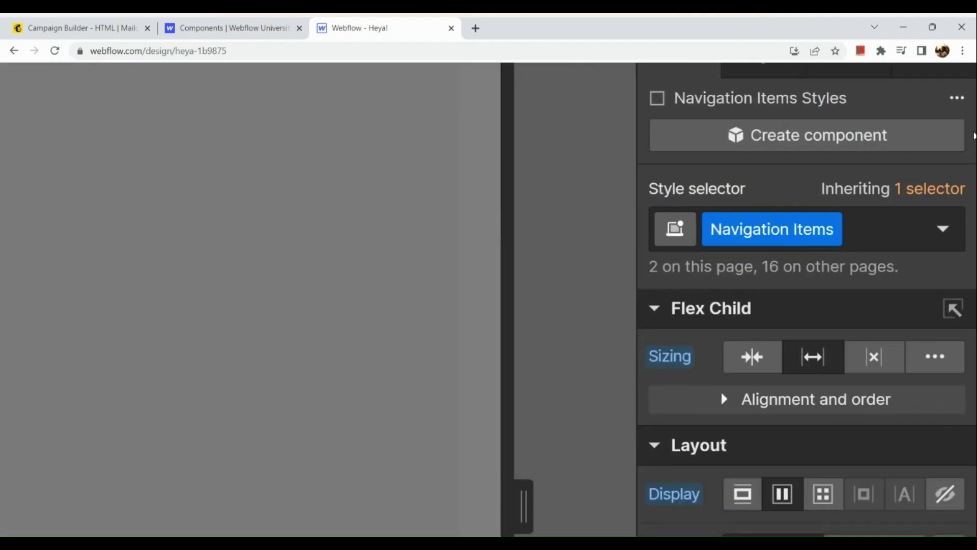
scroll(922, 223, down, 10)
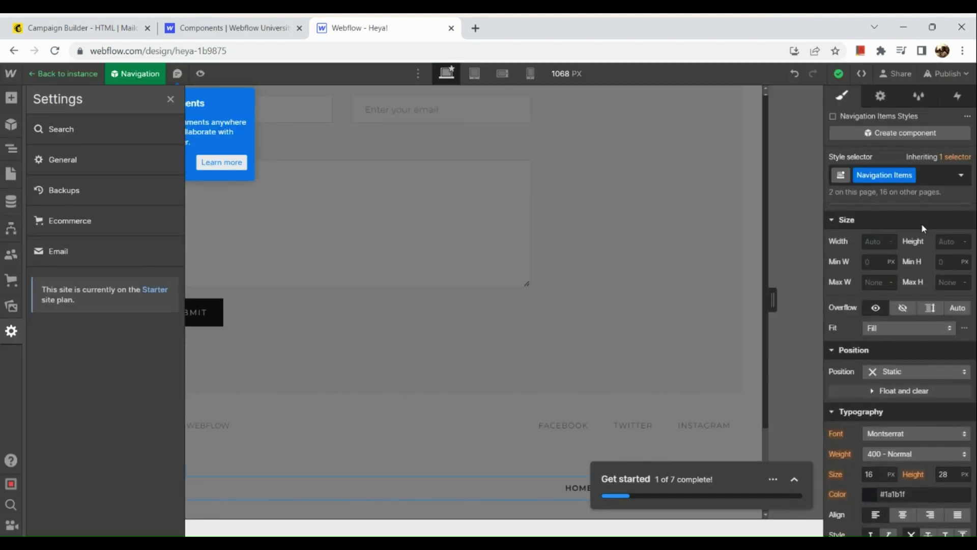
scroll(909, 385, down, 5)
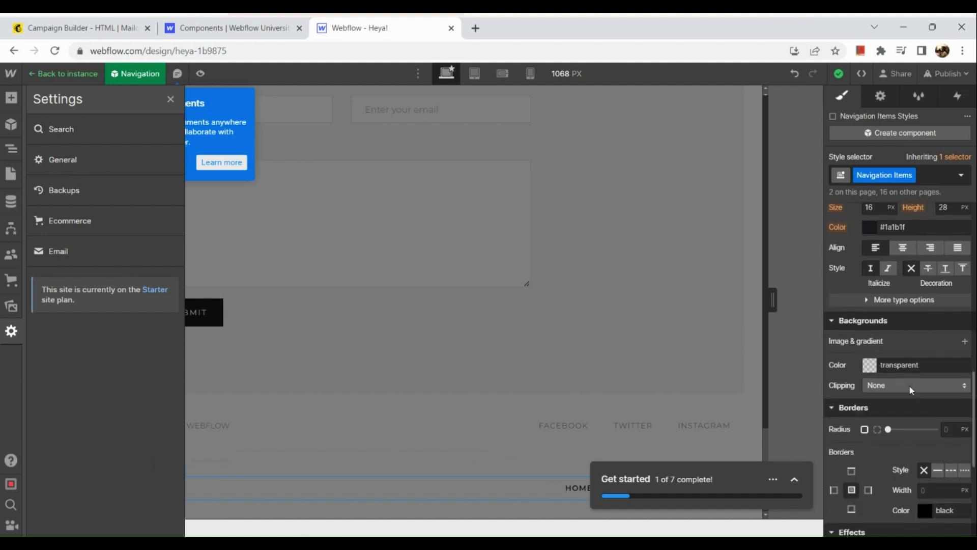
scroll(909, 385, down, 4)
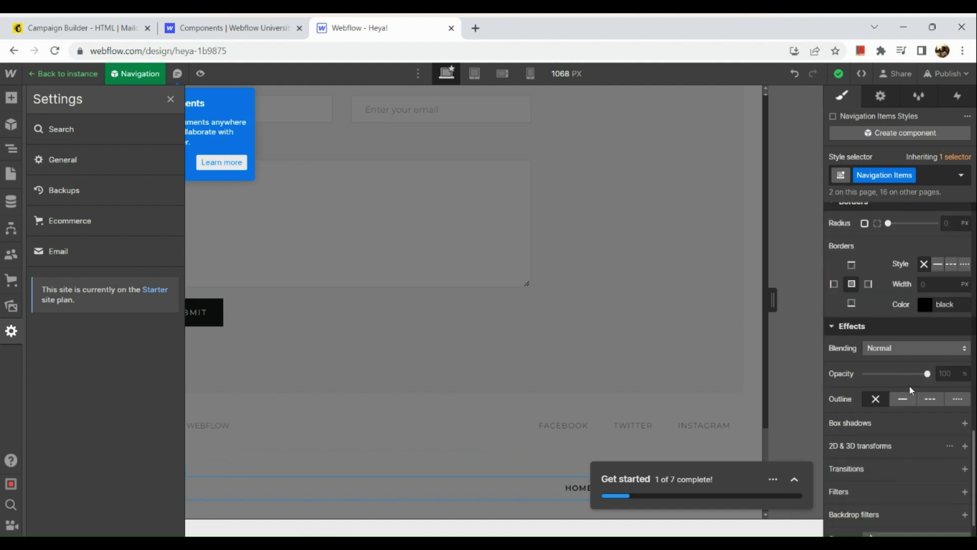
scroll(909, 385, down, 1)
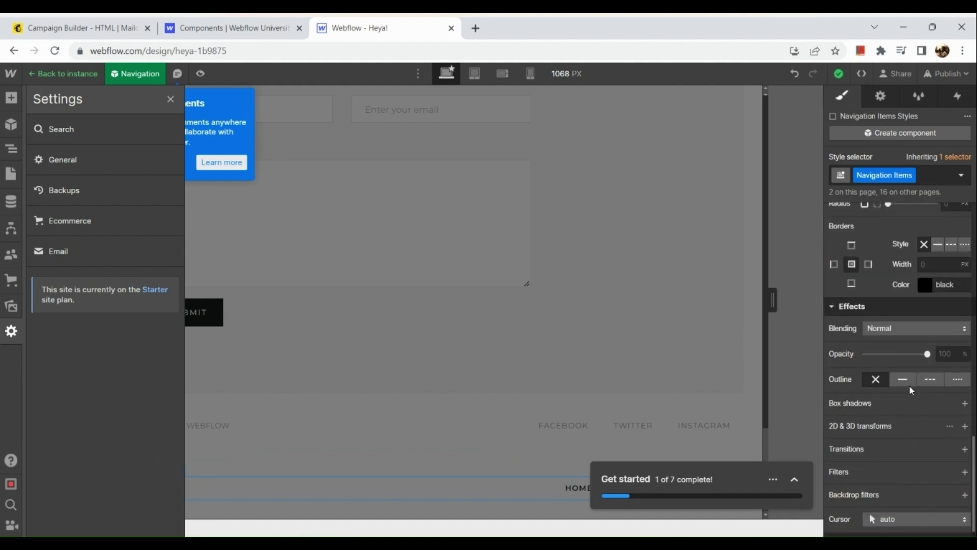
click(881, 97)
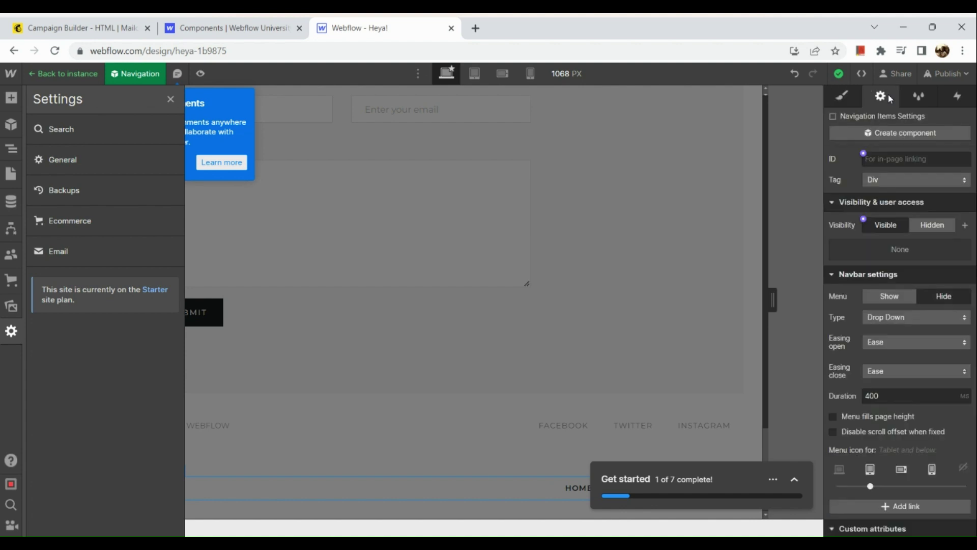
scroll(898, 229, down, 4)
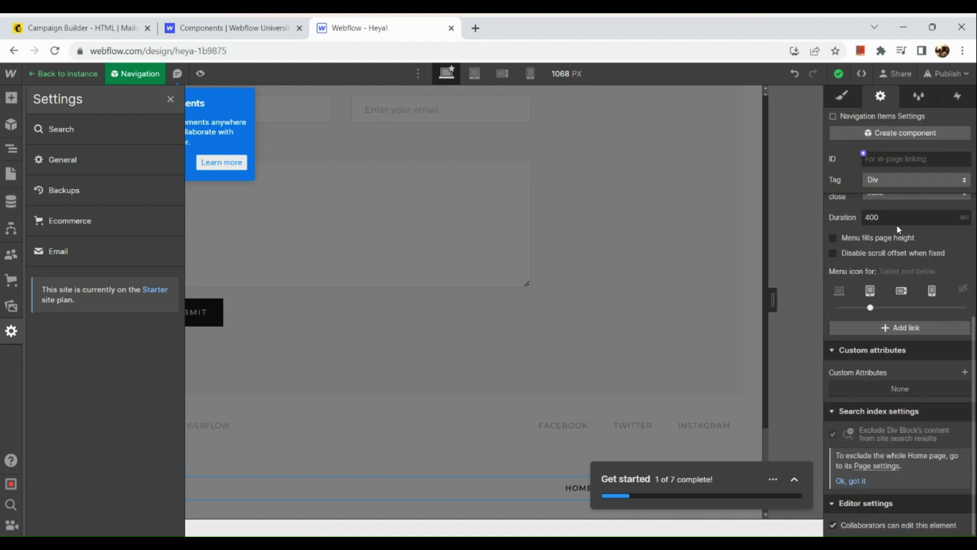
Browse the site's classes in the Style Manager and check the options of the Heading Jumbo Small class
click(921, 103)
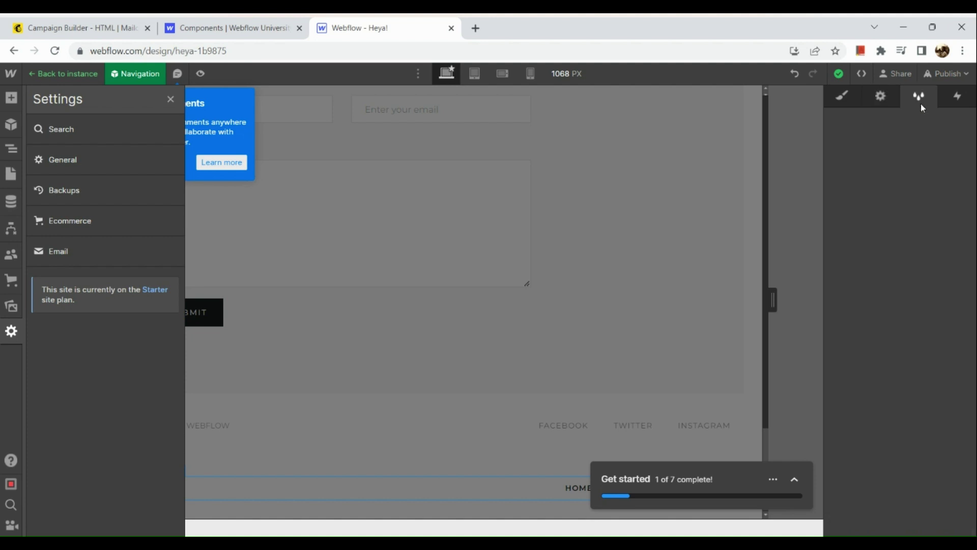
scroll(903, 227, down, 2)
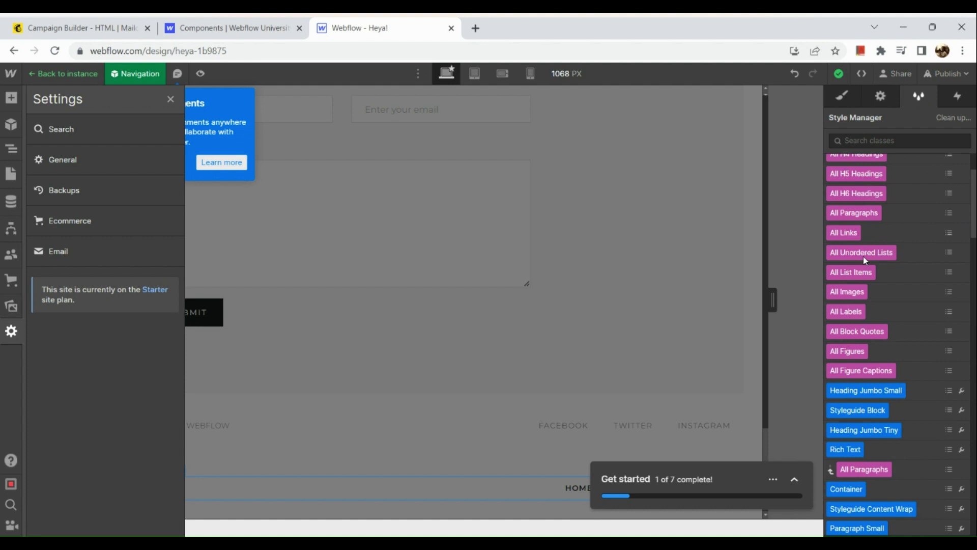
mouse_move(865, 261)
click(961, 392)
click(962, 391)
View the element and page trigger interactions, and open the site's publish destination options
click(972, 101)
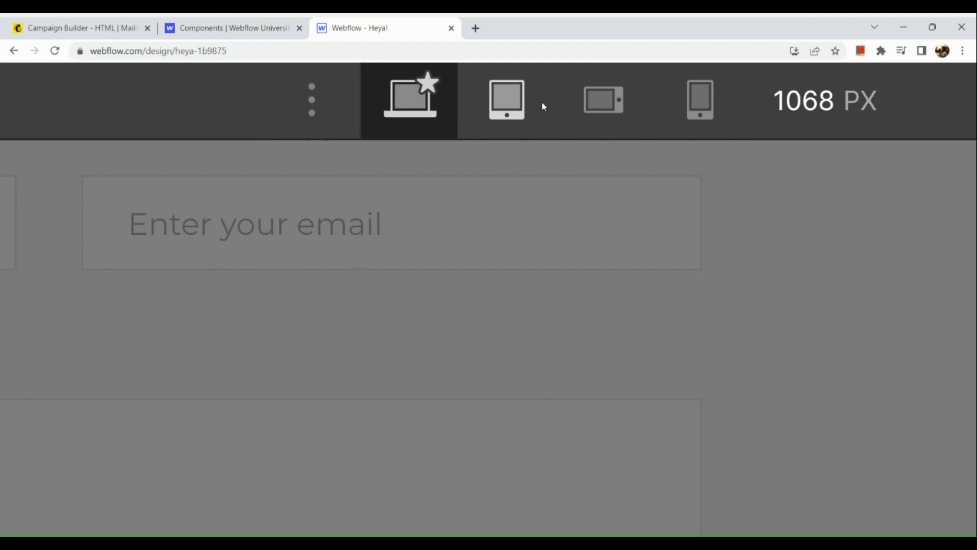
mouse_move(509, 106)
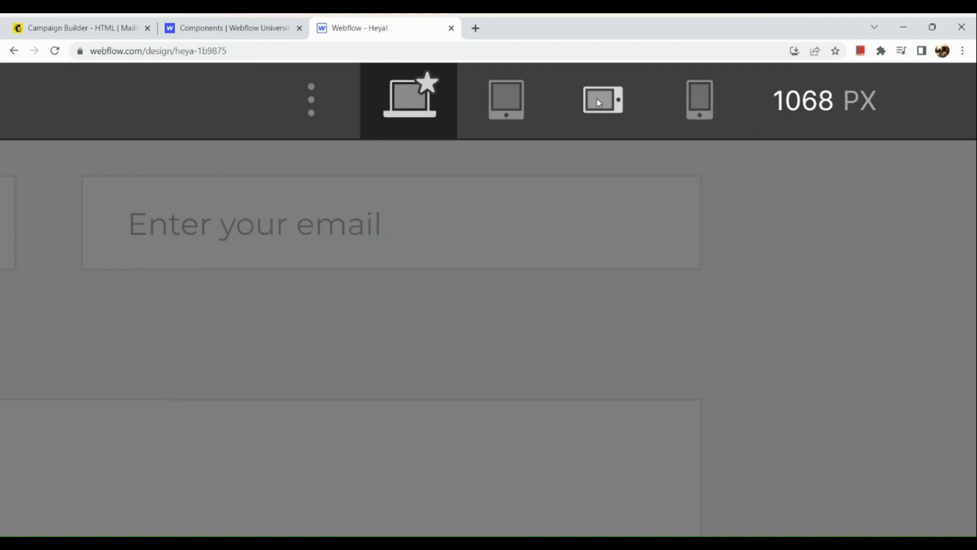
mouse_move(599, 103)
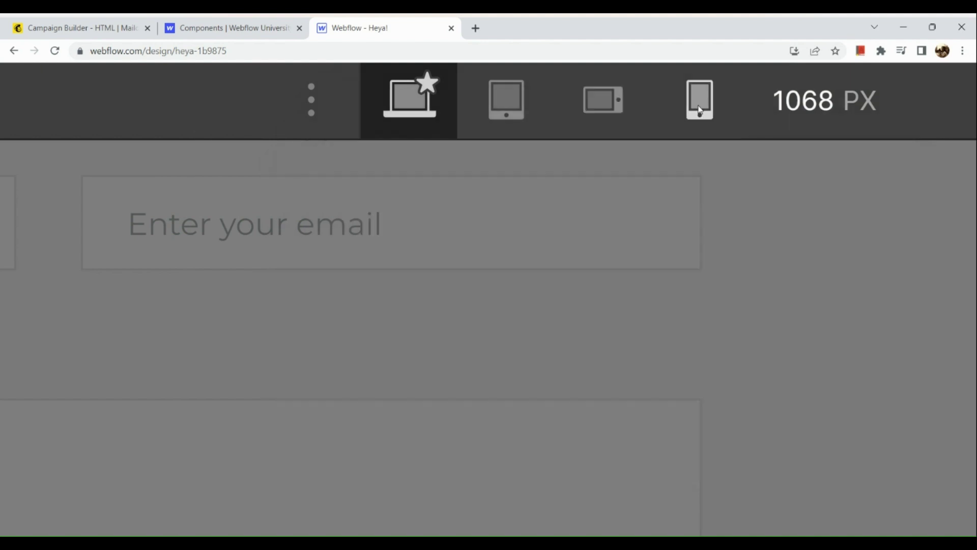
mouse_move(700, 110)
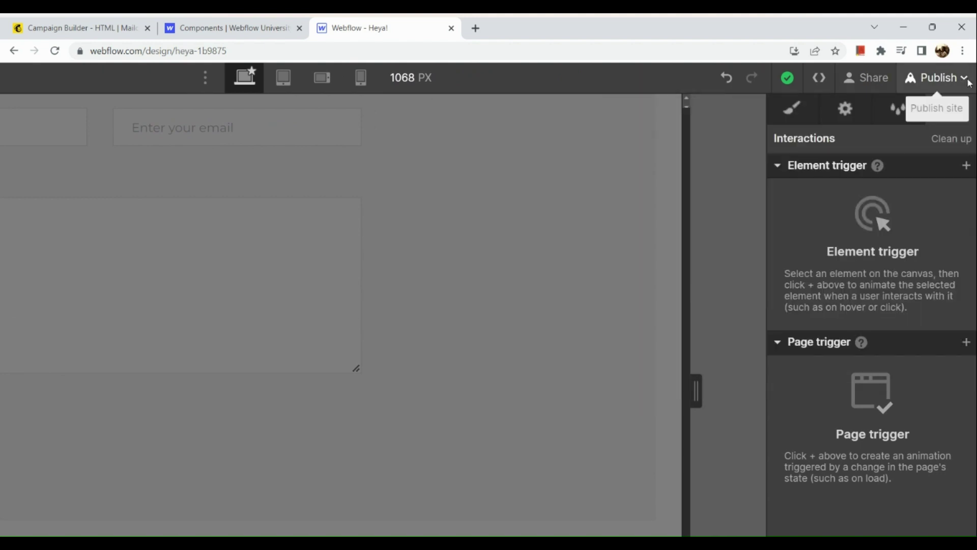
click(969, 83)
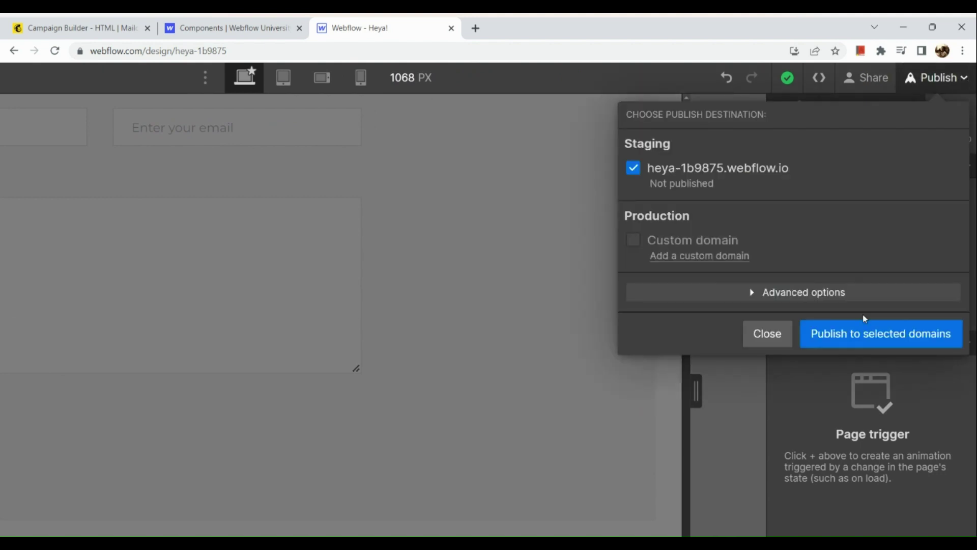